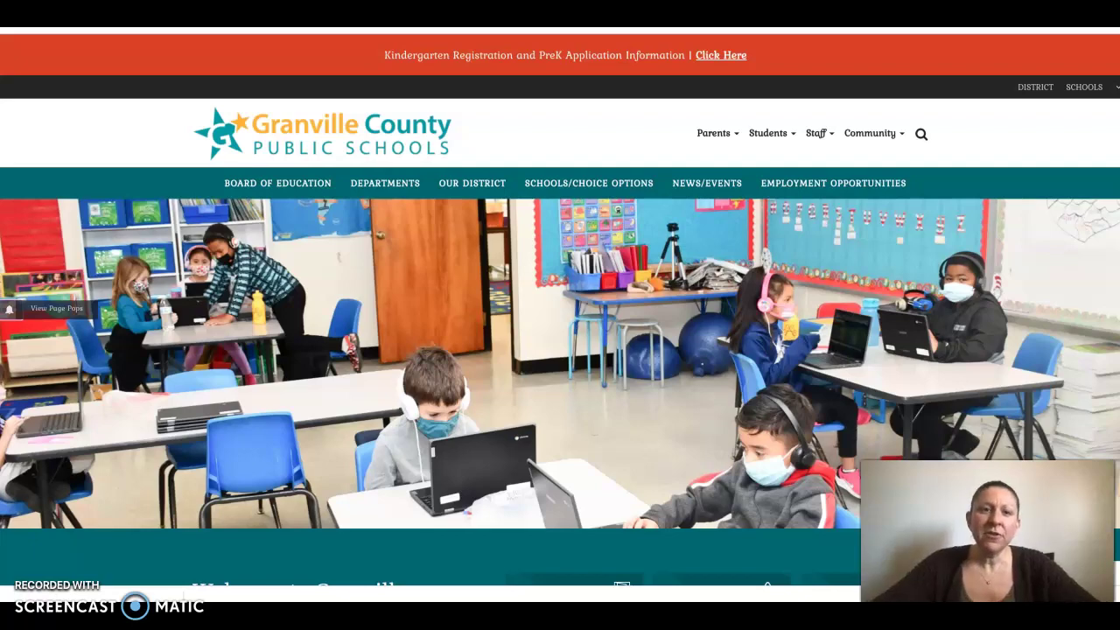
pyautogui.scroll(-3, 254, 162)
pyautogui.scroll(-8, 255, 163)
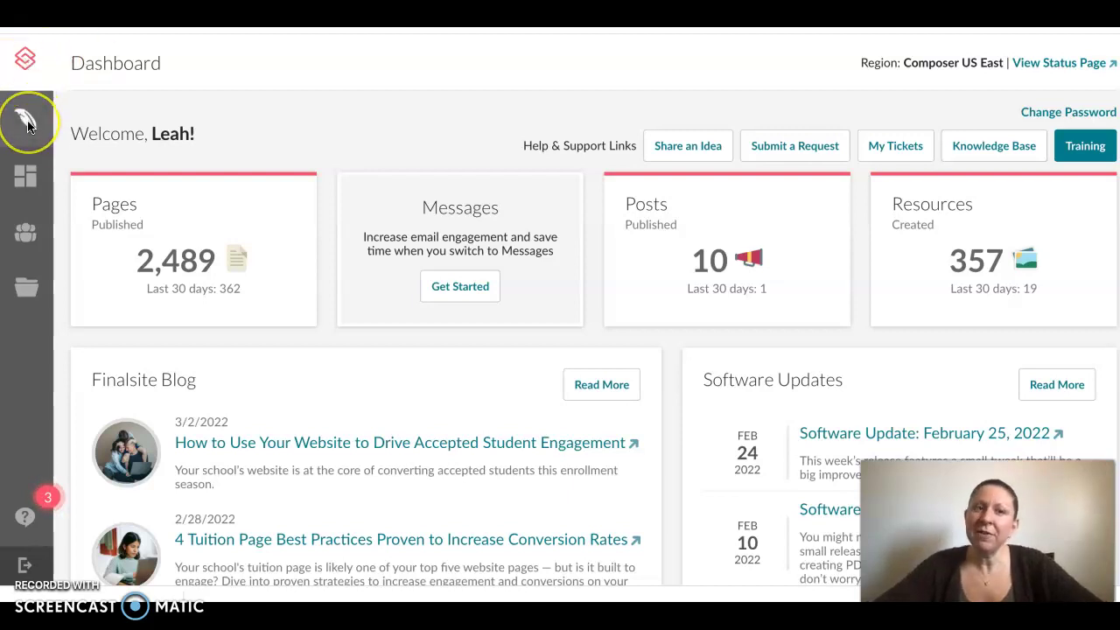
# Open the Posts module and select the LRP District Posts board inside the Test Posts folder.
pyautogui.moveTo(30, 179)
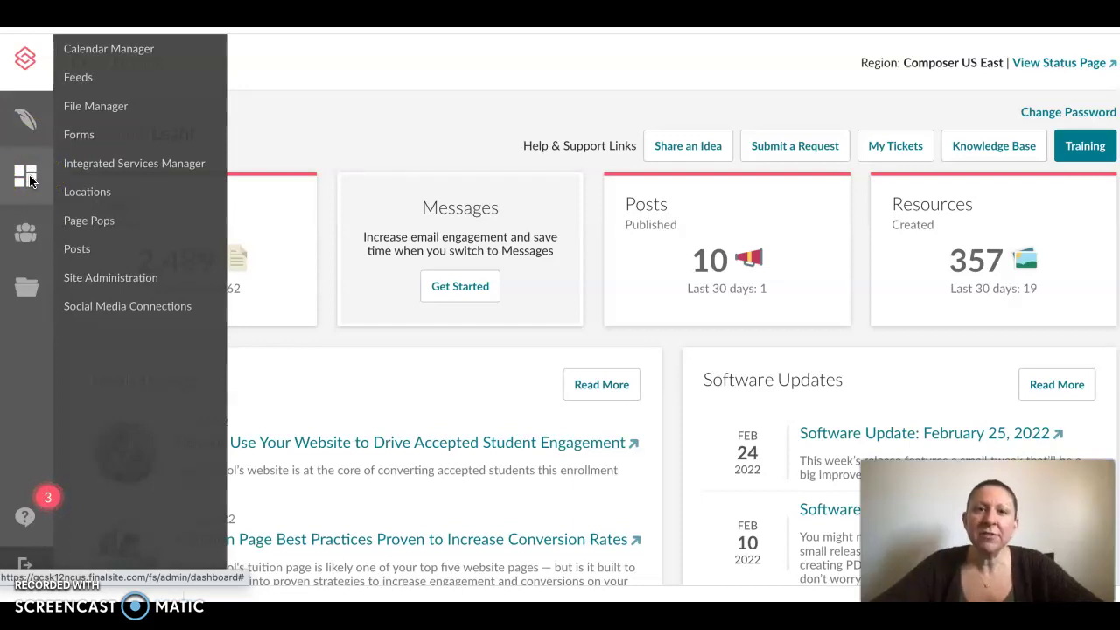
pyautogui.click(76, 250)
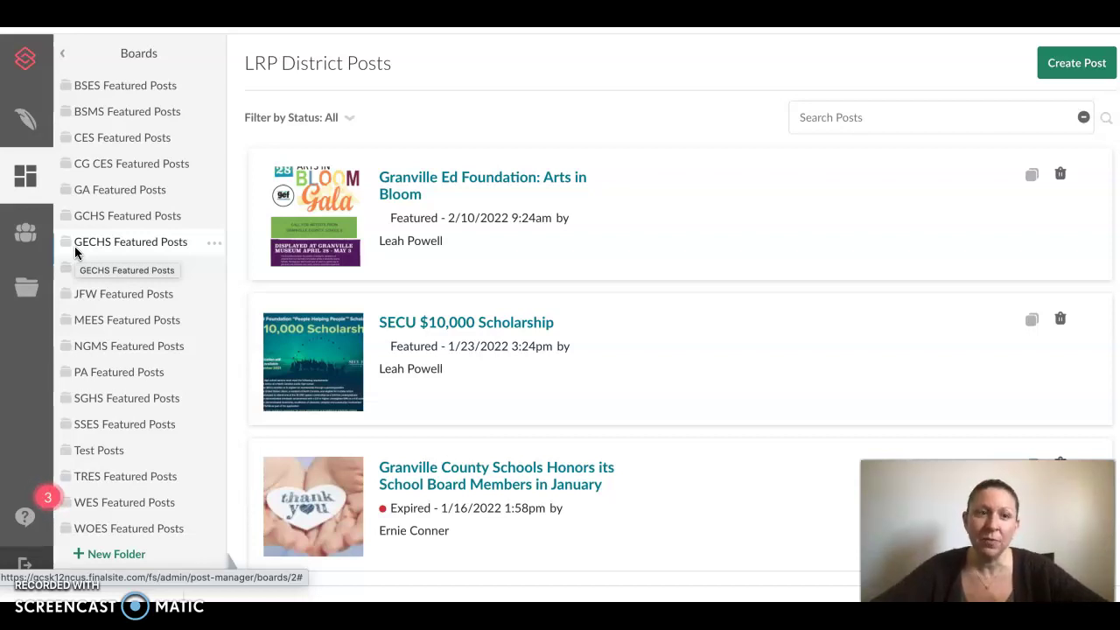
pyautogui.click(107, 435)
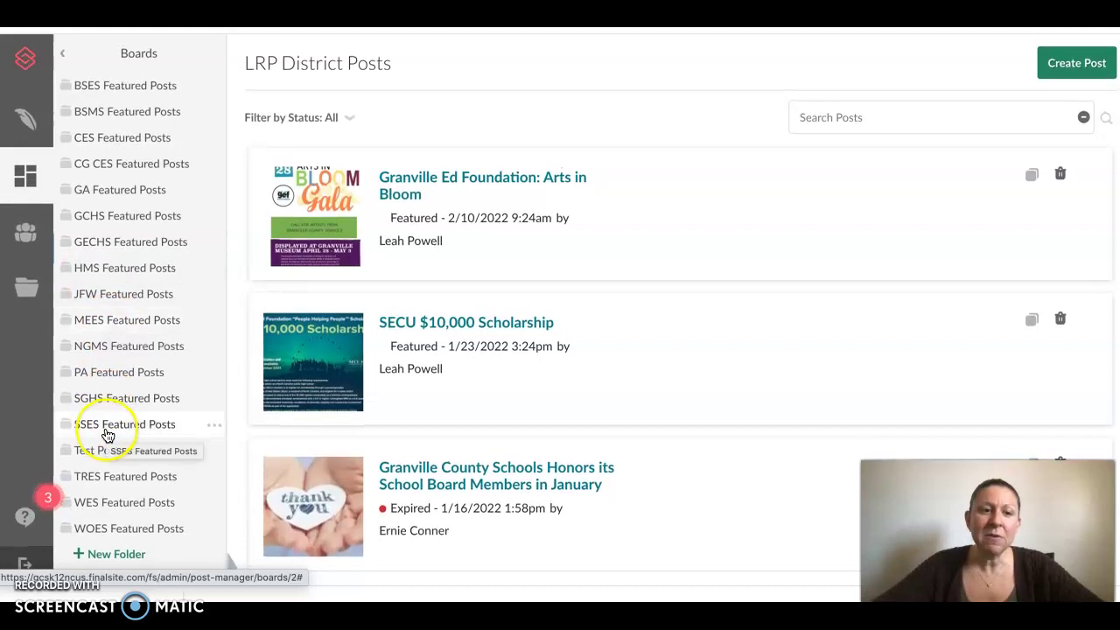
pyautogui.click(105, 451)
pyautogui.click(112, 480)
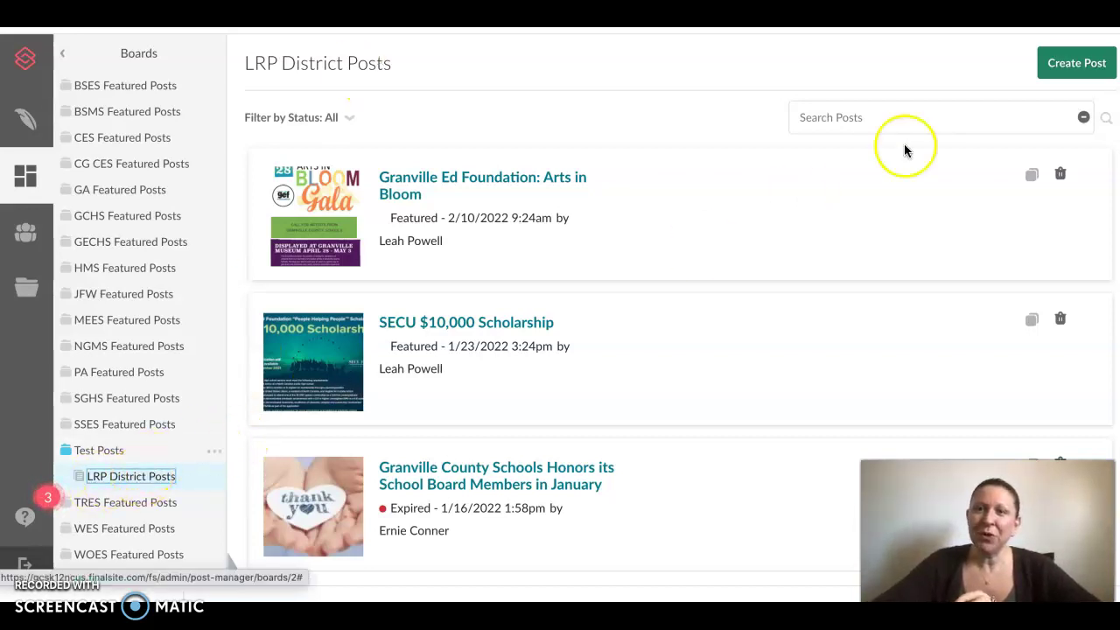
# Create a post titled "Wake Electric Grant Promotes Reading Among Granville County Students", copying the headline from the Carolina Country article.
pyautogui.click(1069, 62)
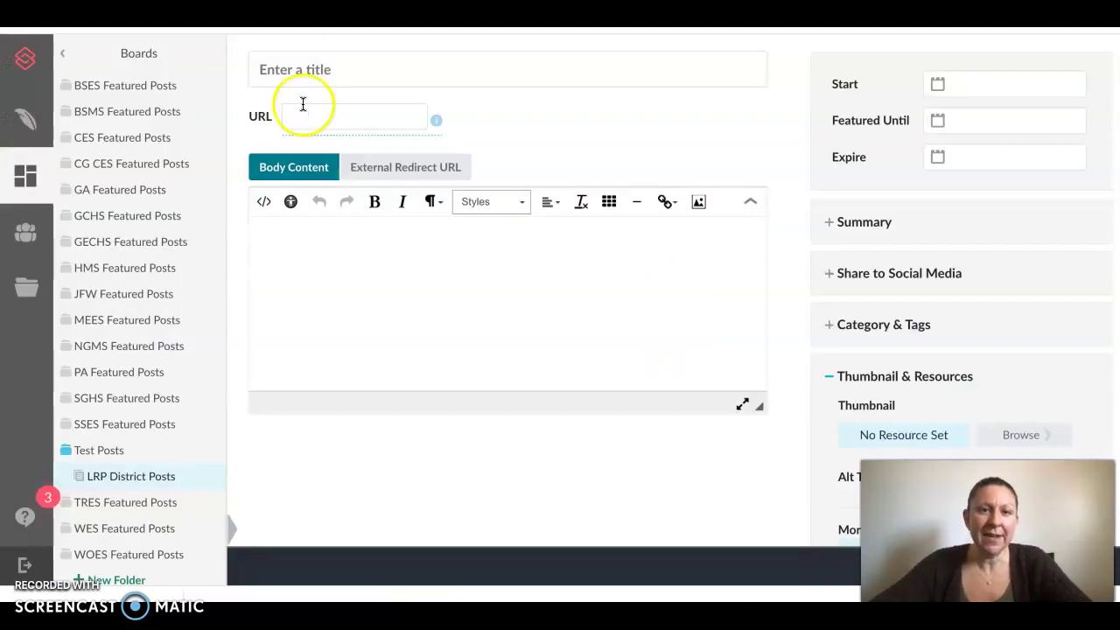
pyautogui.click(294, 68)
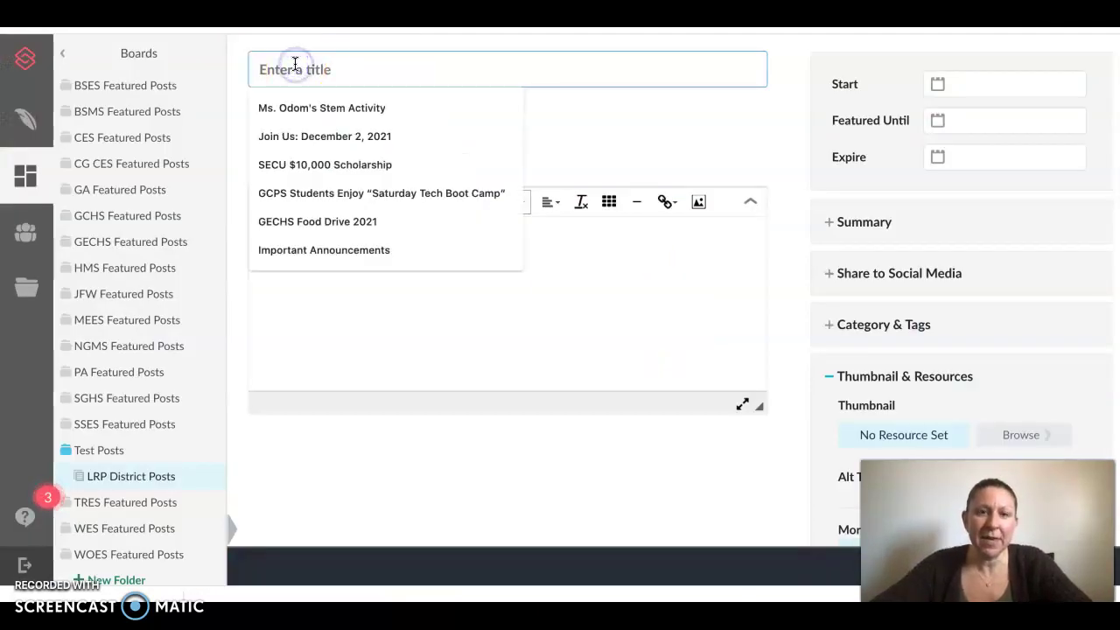
pyautogui.hotkey('ctrl', 'v')
pyautogui.tripleClick(293, 67)
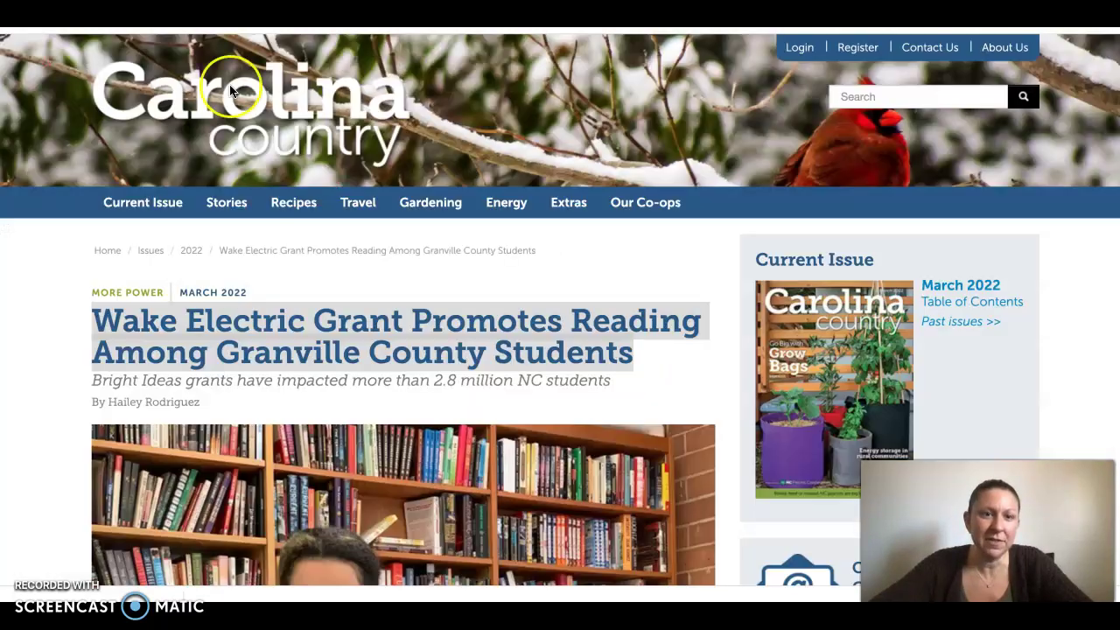
pyautogui.click(638, 343)
pyautogui.moveTo(635, 354); pyautogui.dragTo(107, 312)
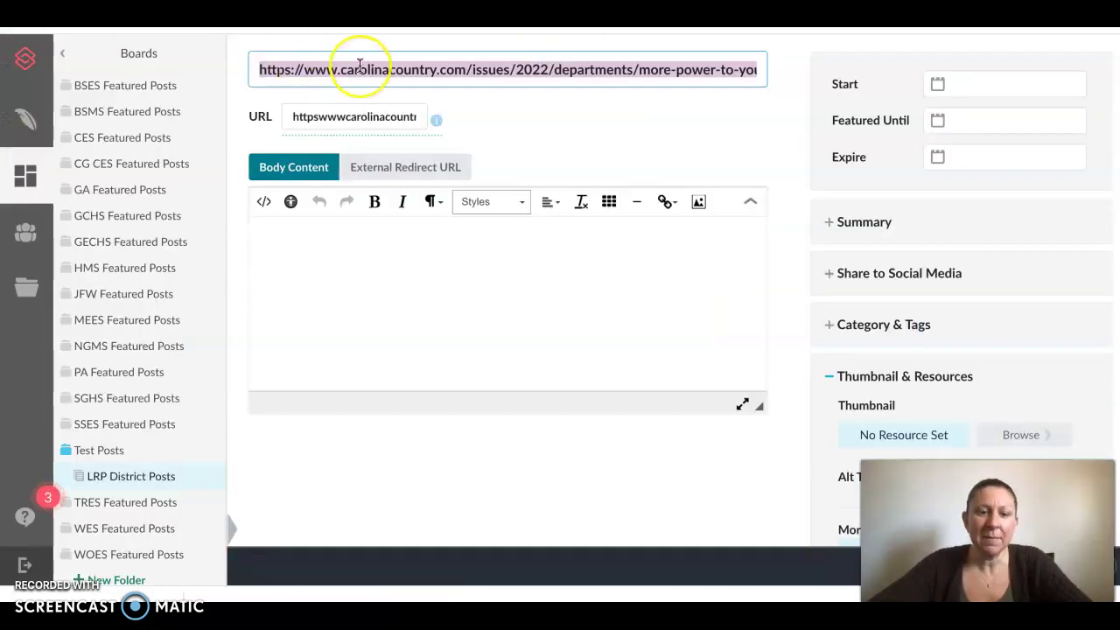
pyautogui.write('Wake Electric Grant Promotes Reading Among Granville County Students')
# Fill the post body with the copied headline as a heading, followed by a new paragraph reading "Access full article here.".
pyautogui.click(317, 267)
pyautogui.write('Wake Electric Grant Promotes Reading Among Granville County Students')
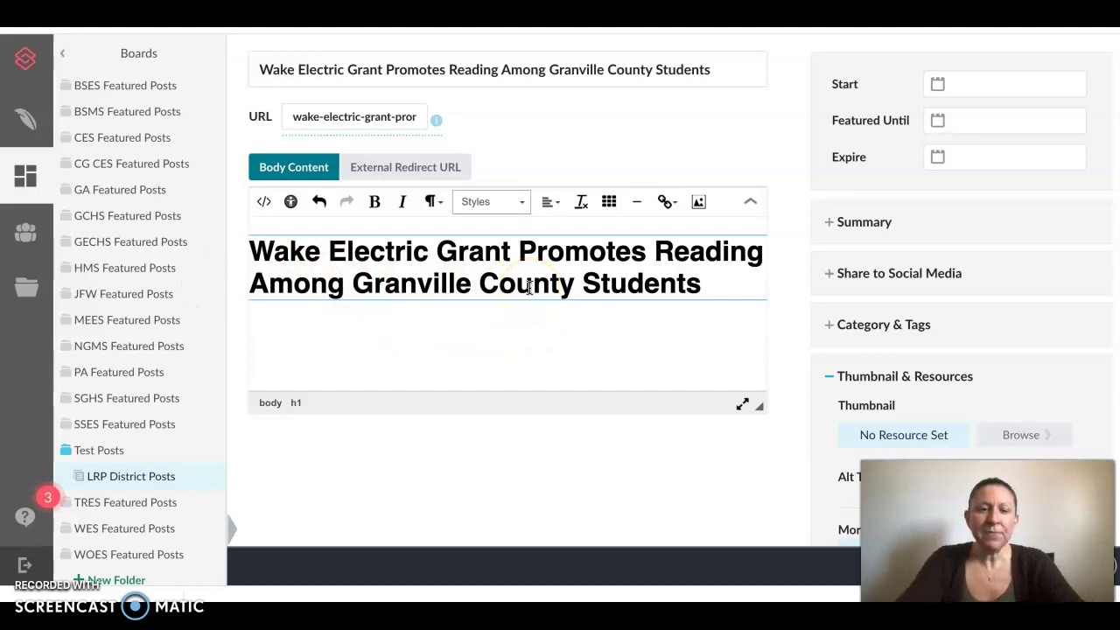
pyautogui.press('Return')
pyautogui.write('A')
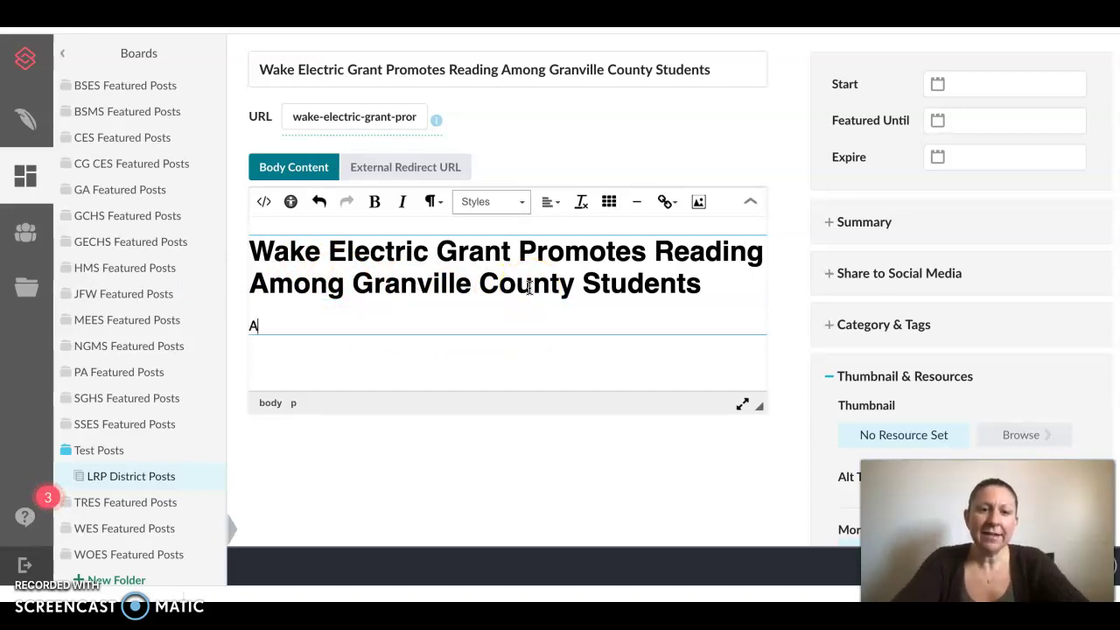
pyautogui.write('ccess full ')
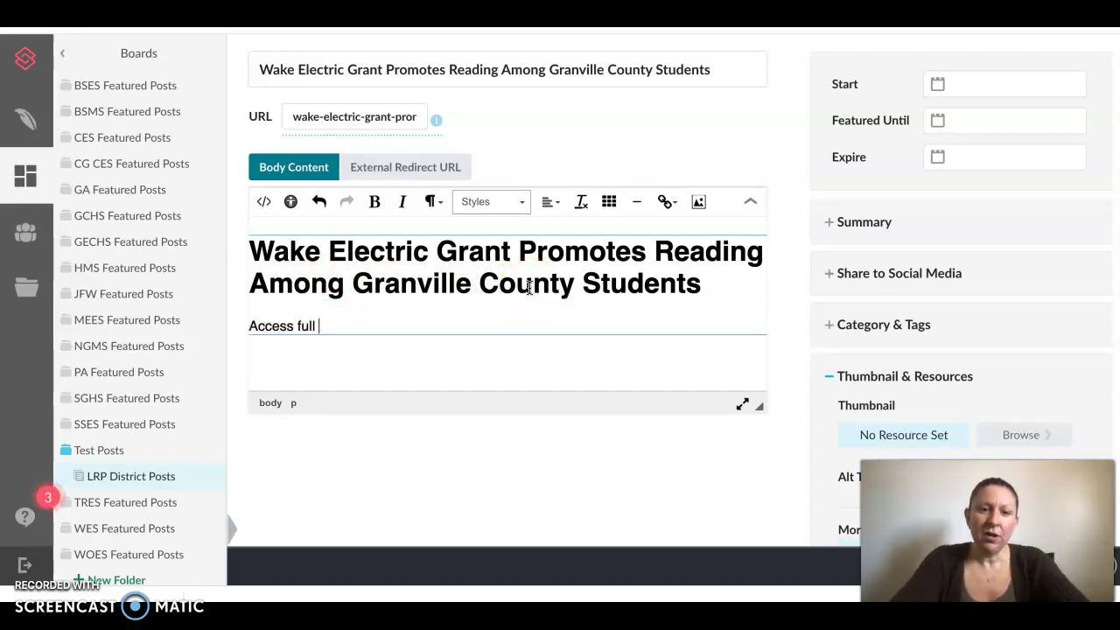
pyautogui.write('article ')
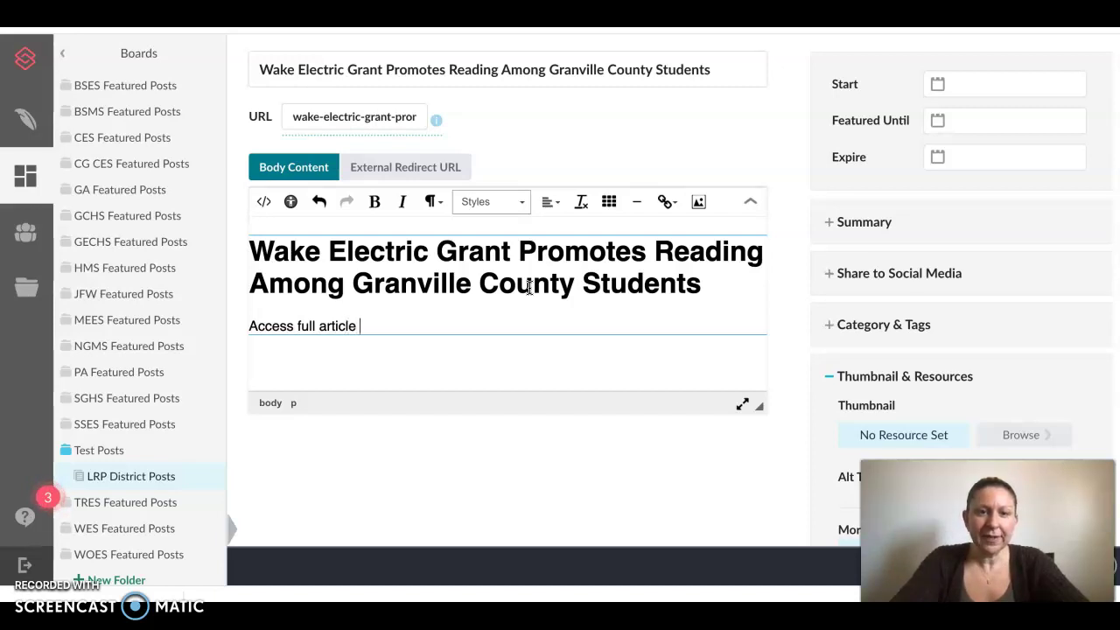
pyautogui.write('here.')
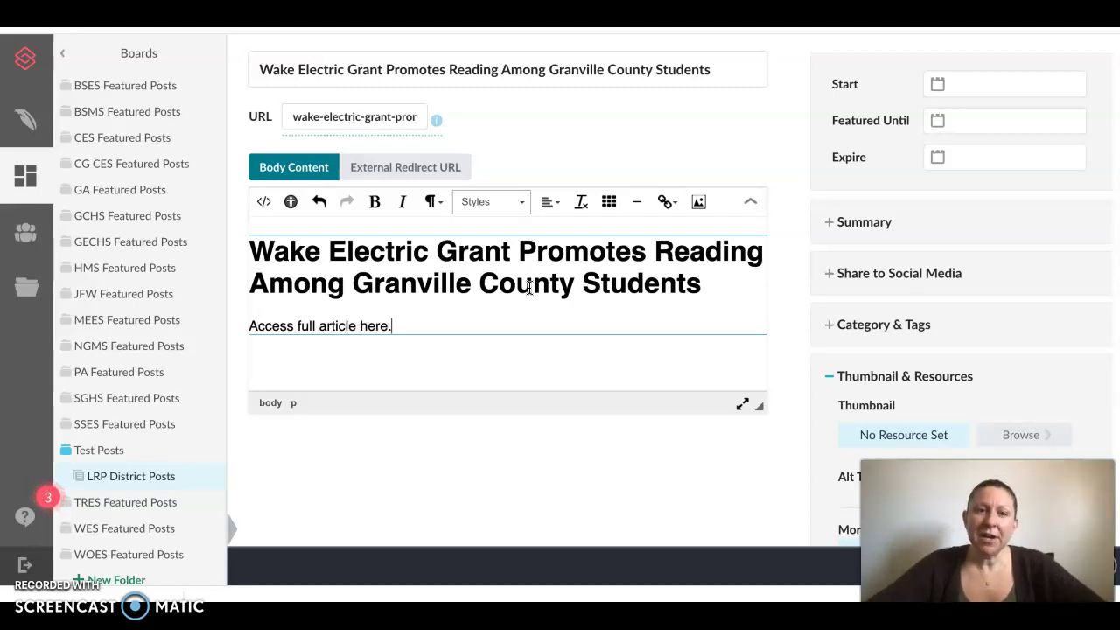
# Link the word "here" in the body text to the Carolina Country article's URL, opening in a new tab.
pyautogui.click(335, 326)
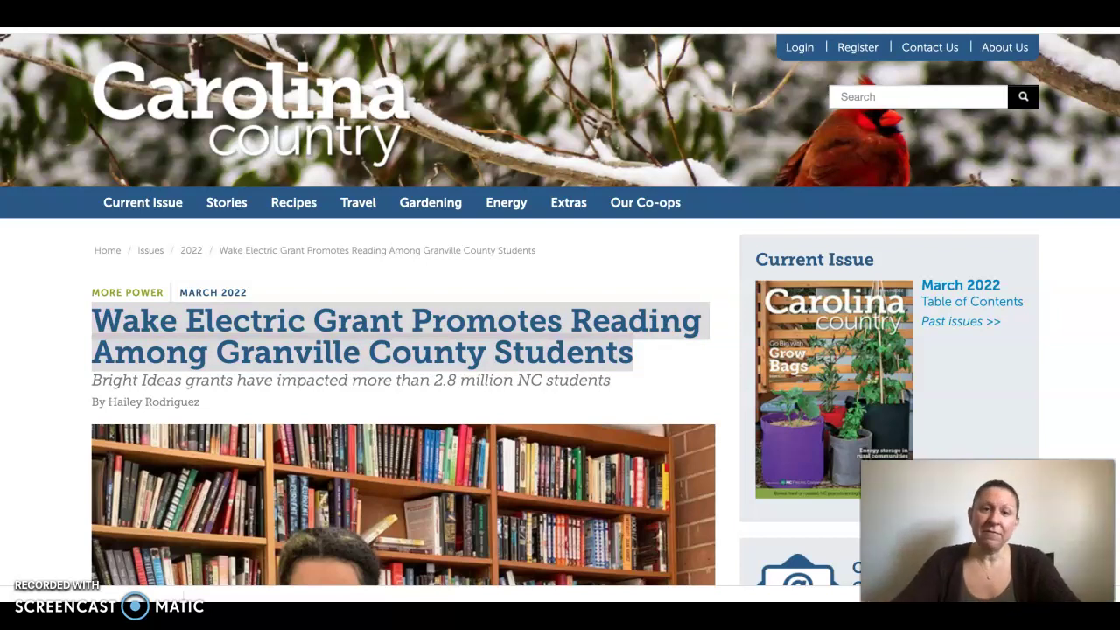
pyautogui.hotkey('ctrl', 'Tab')
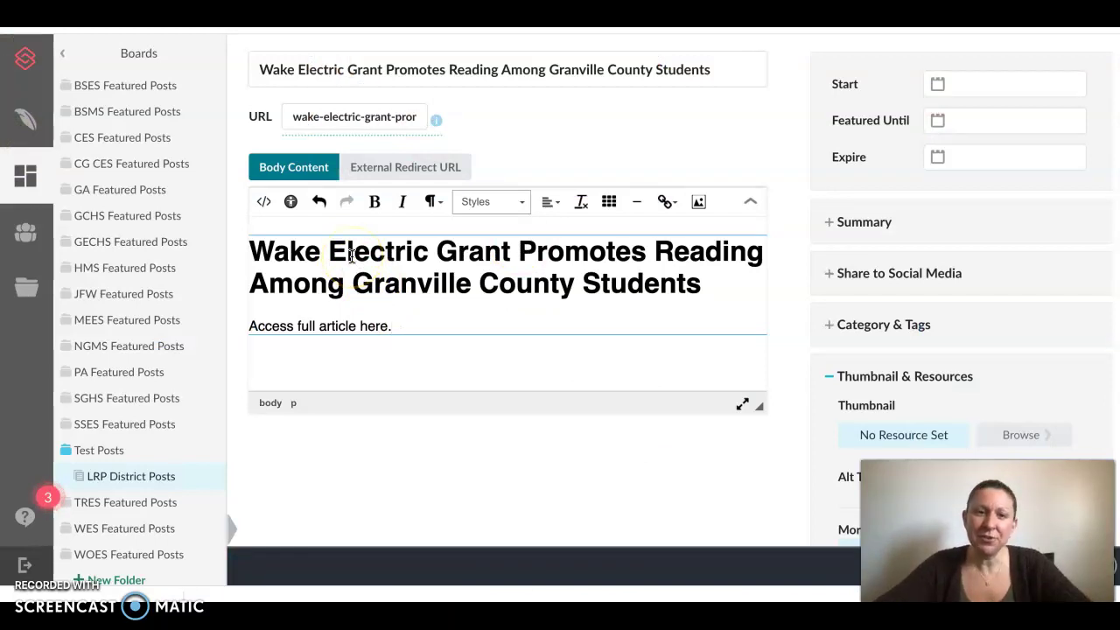
pyautogui.click(365, 327)
pyautogui.doubleClick(365, 327)
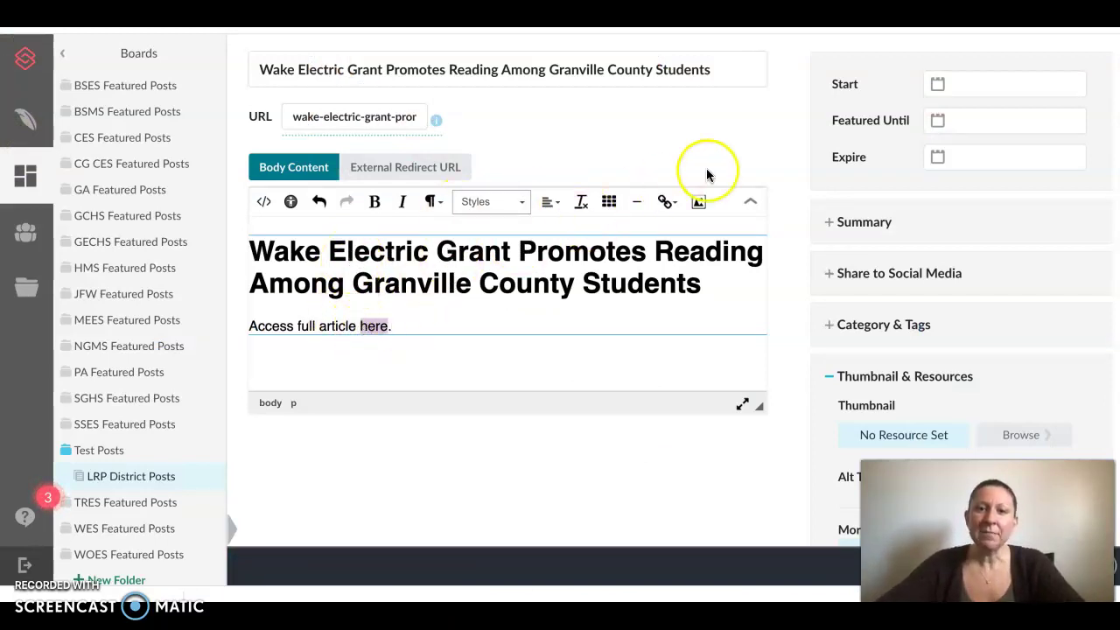
pyautogui.click(662, 203)
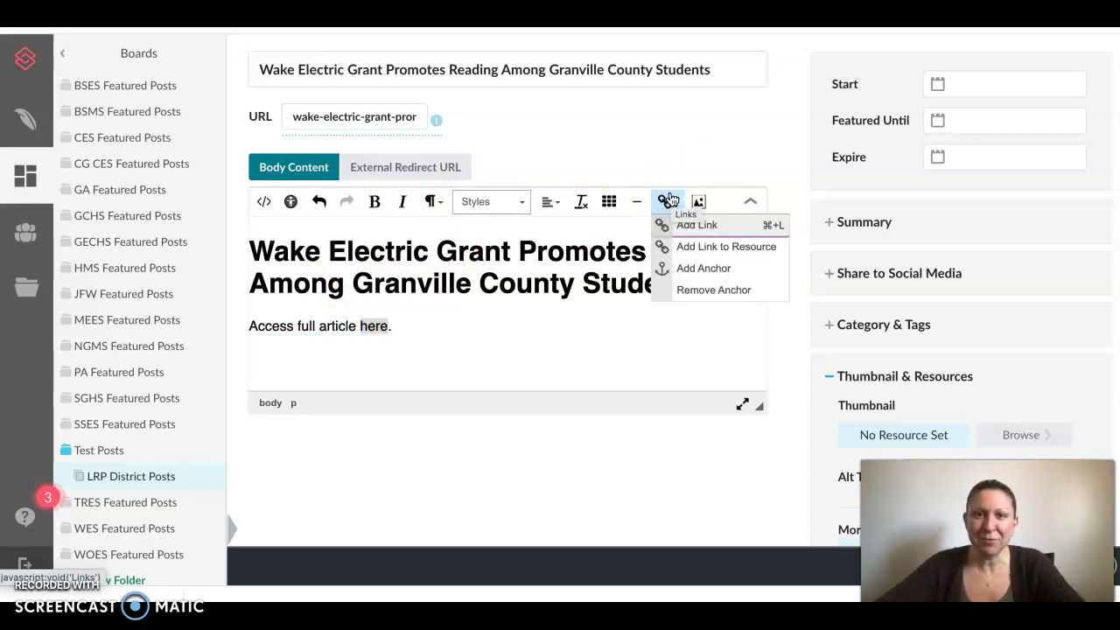
pyautogui.click(685, 222)
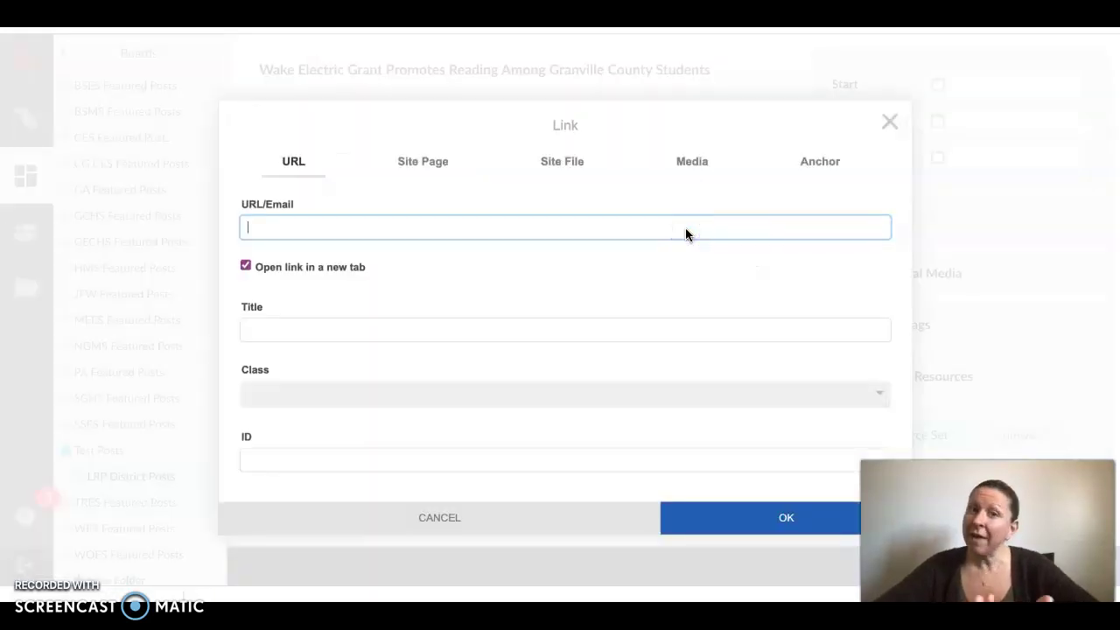
pyautogui.click(293, 224)
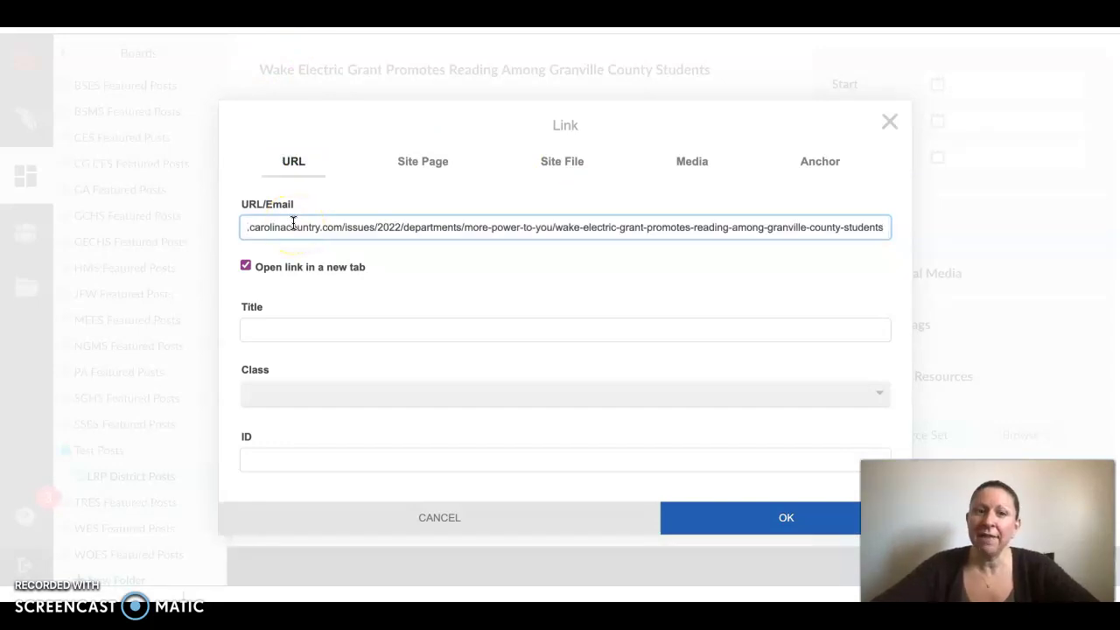
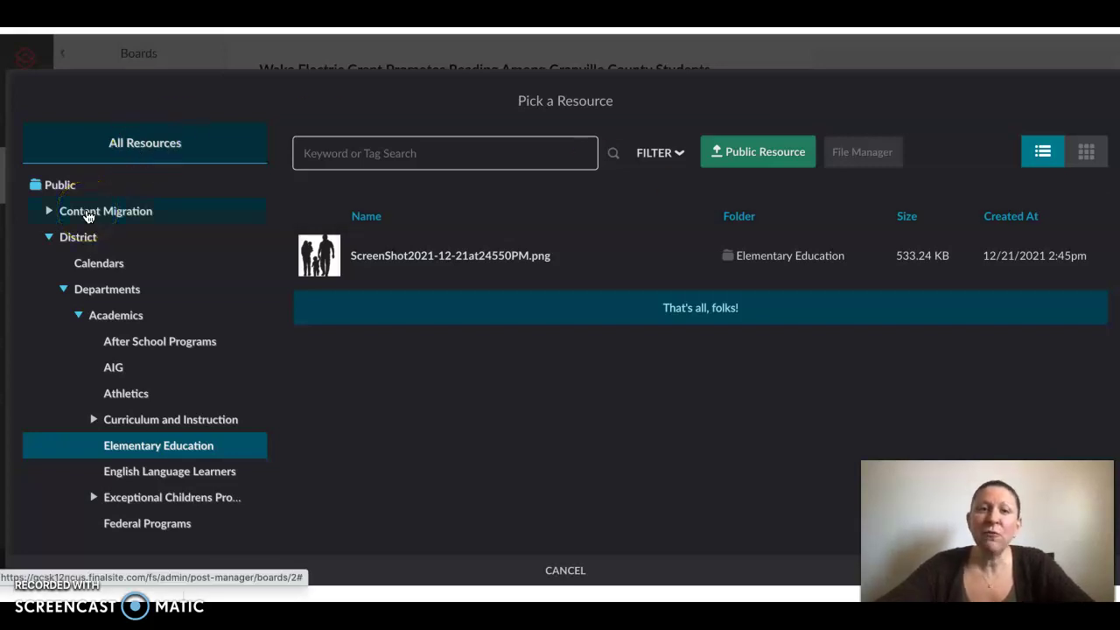
pyautogui.click(48, 238)
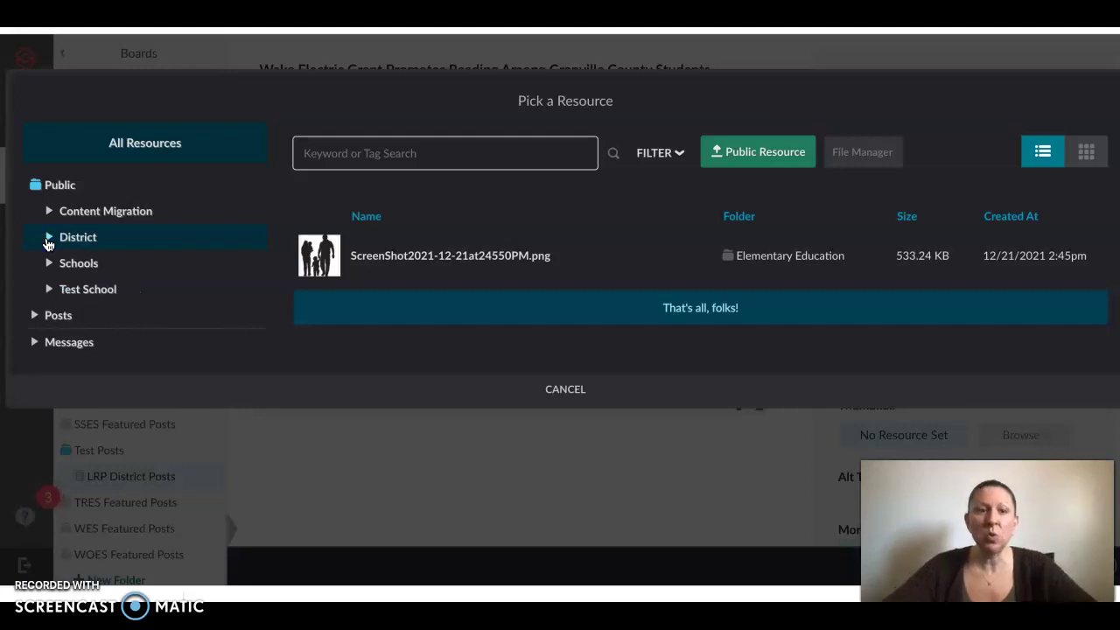
pyautogui.click(33, 318)
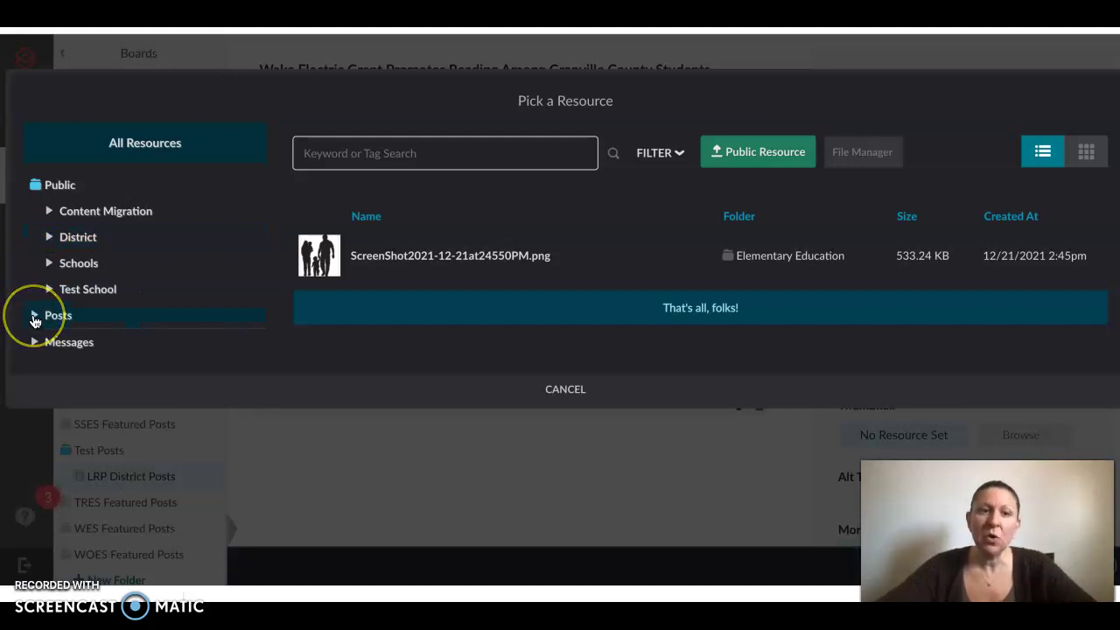
pyautogui.click(55, 288)
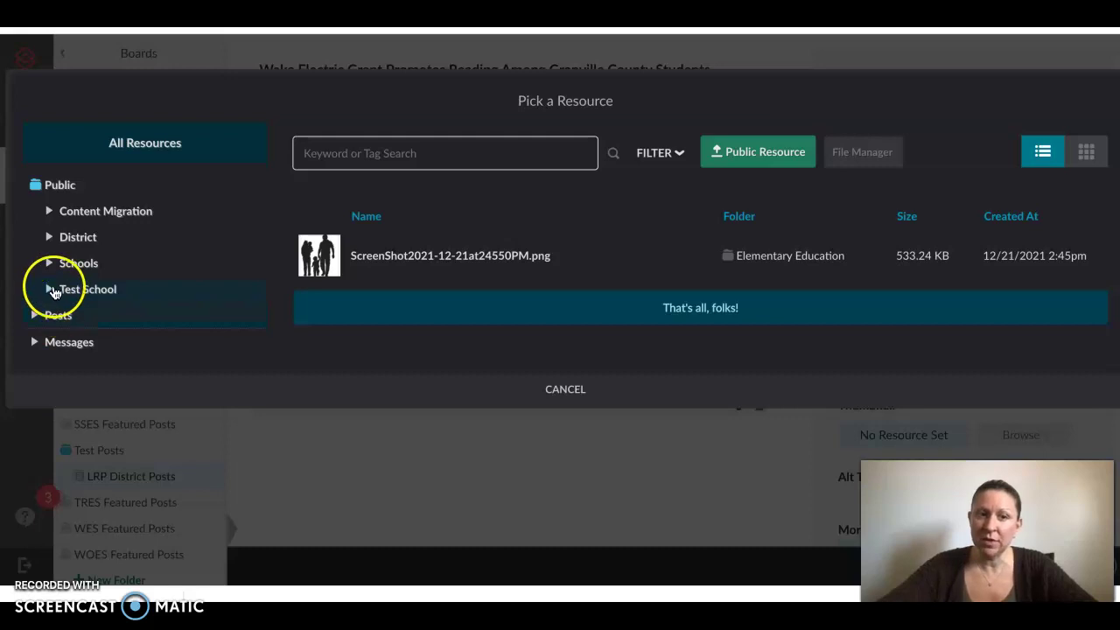
pyautogui.click(50, 267)
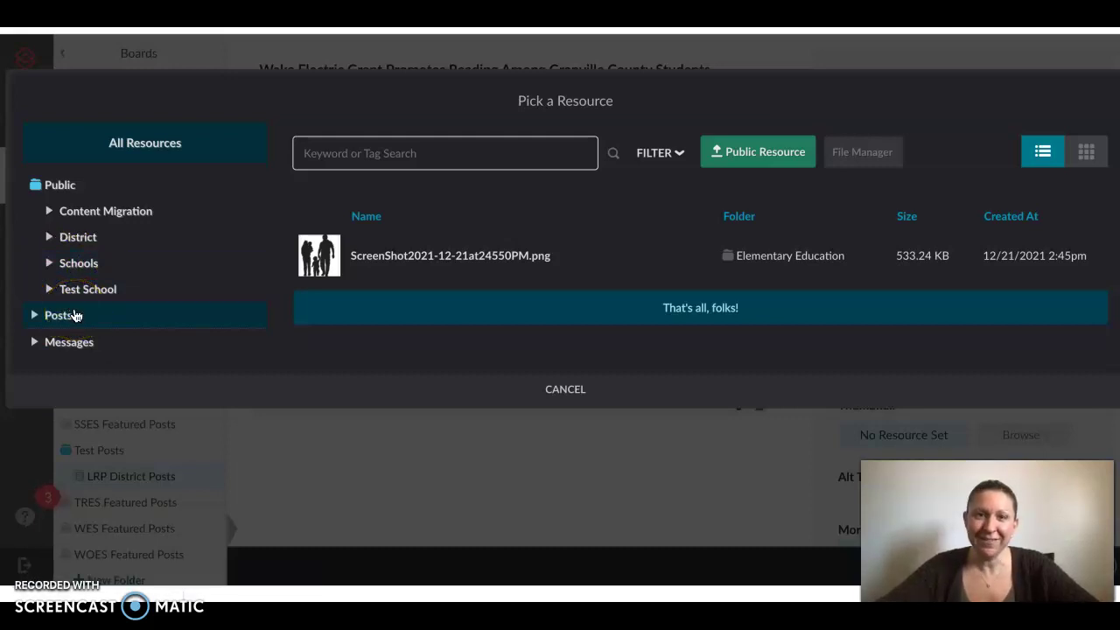
pyautogui.click(55, 288)
pyautogui.click(50, 262)
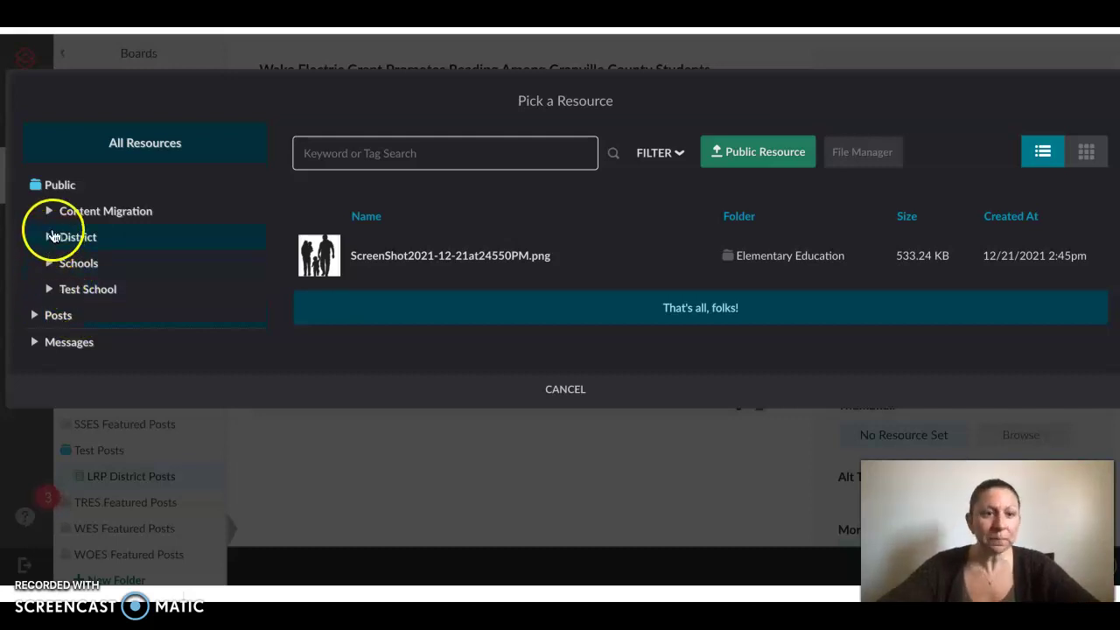
pyautogui.click(51, 237)
# Open the Test Images folder under Test School in the resource picker.
pyautogui.scroll(-3, 210, 382)
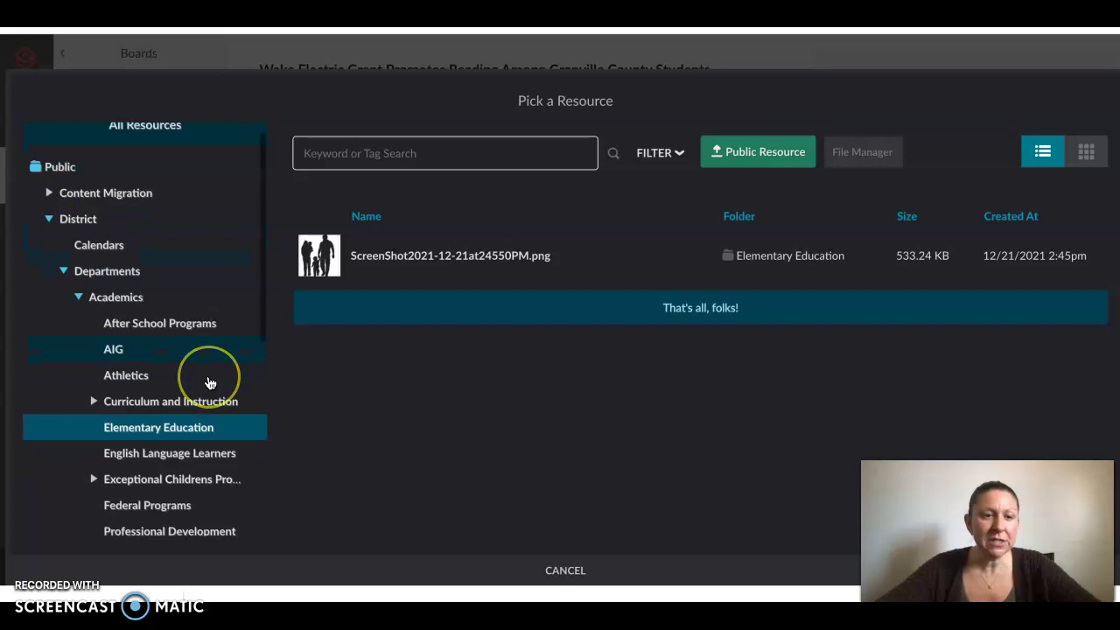
pyautogui.scroll(-6, 210, 382)
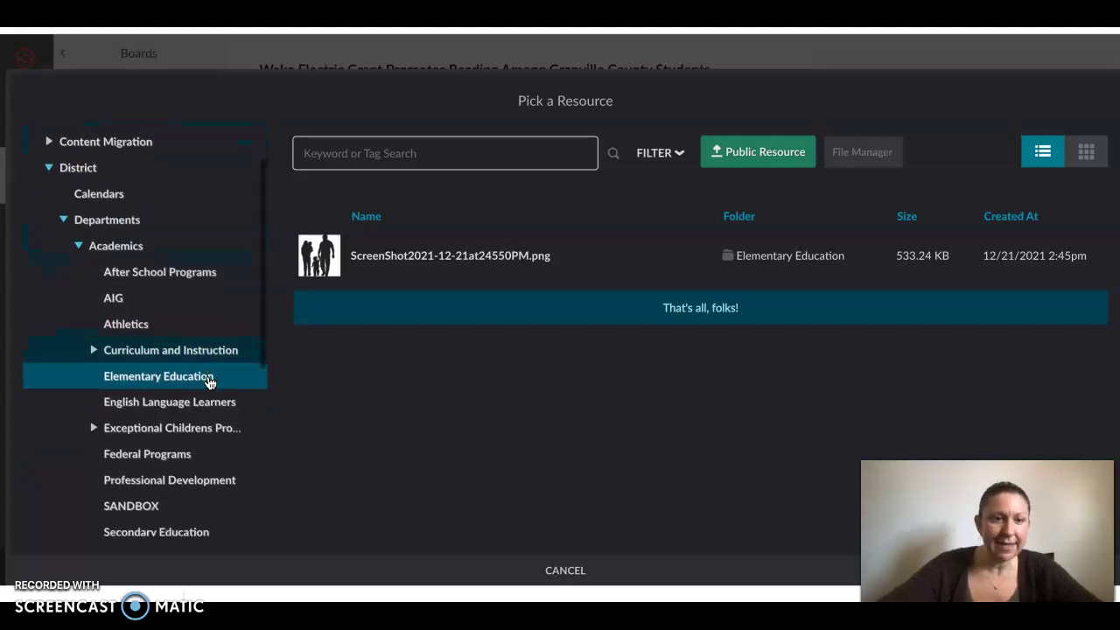
pyautogui.scroll(-1, 210, 382)
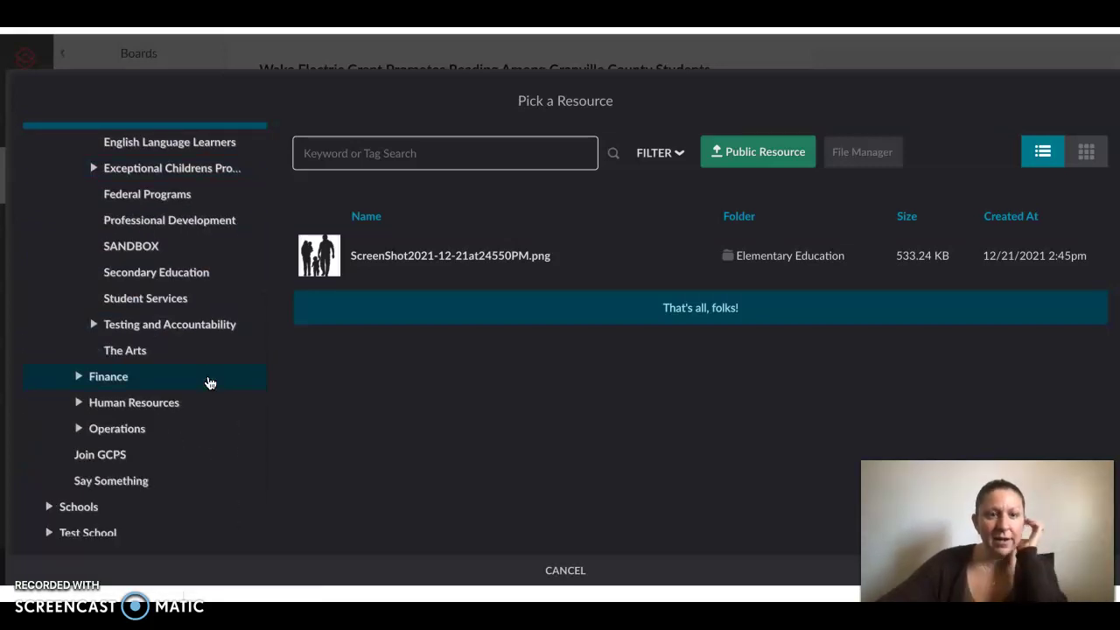
pyautogui.scroll(-1, 210, 383)
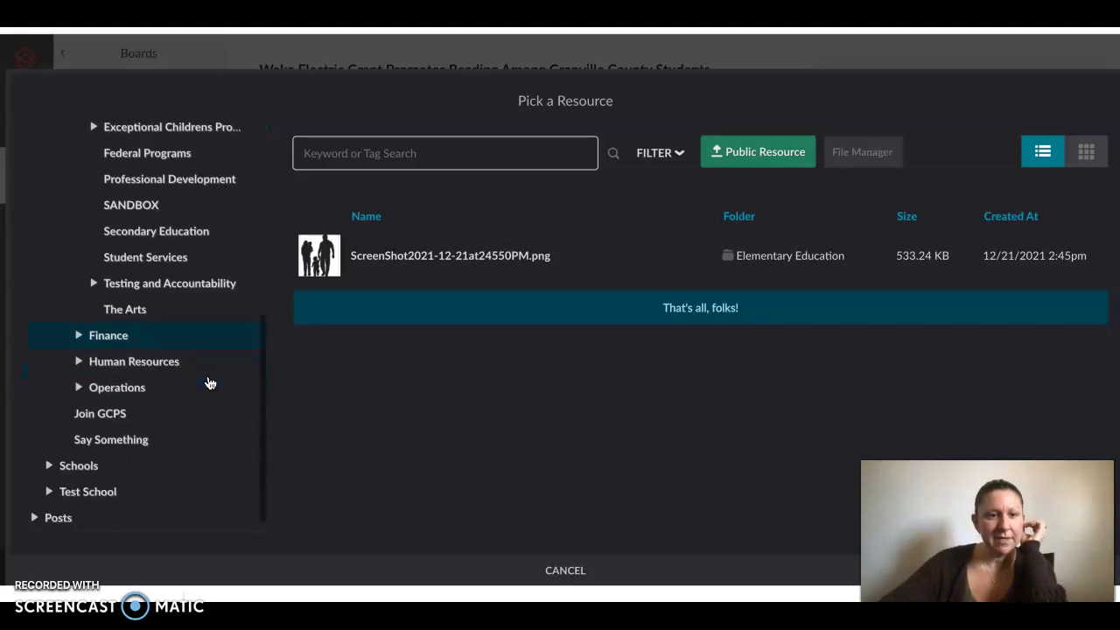
pyautogui.scroll(-1, 210, 382)
pyautogui.click(90, 472)
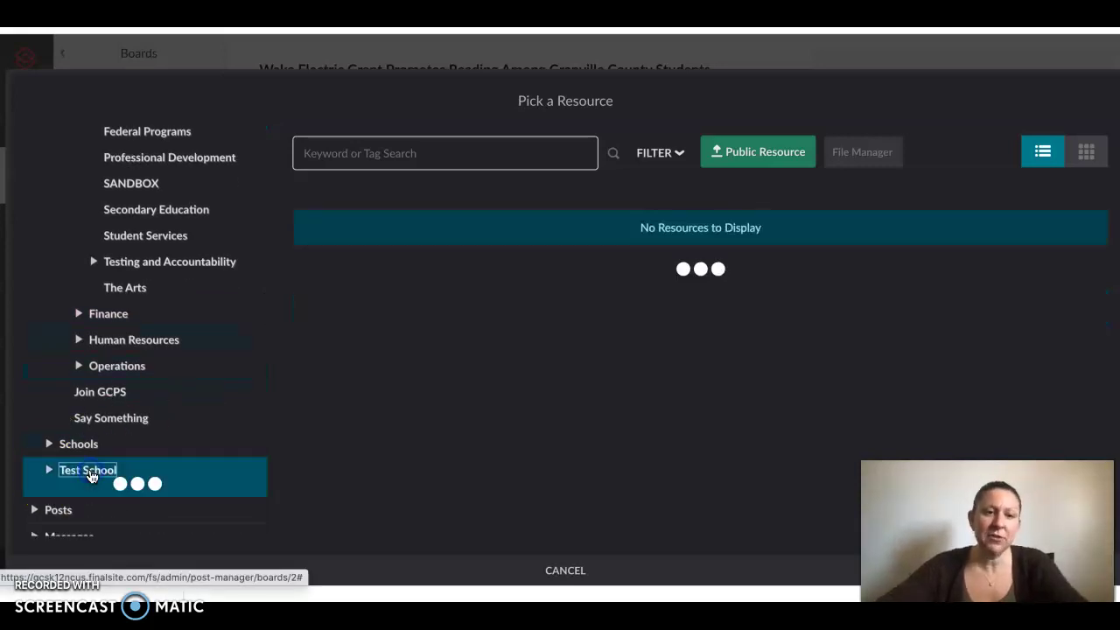
pyautogui.scroll(-2, 89, 473)
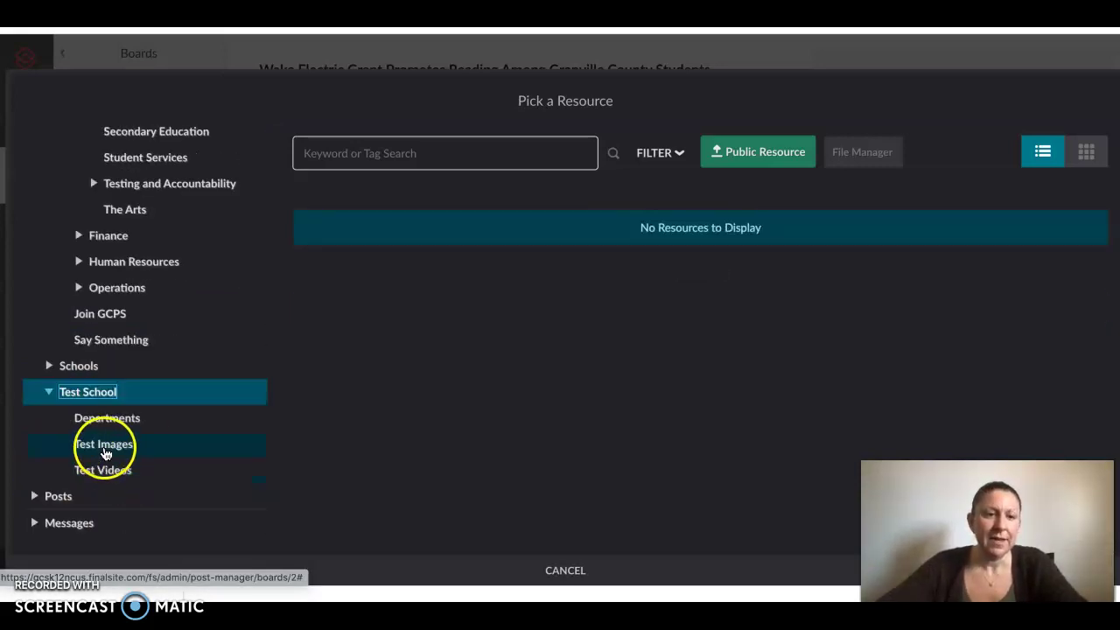
pyautogui.click(103, 448)
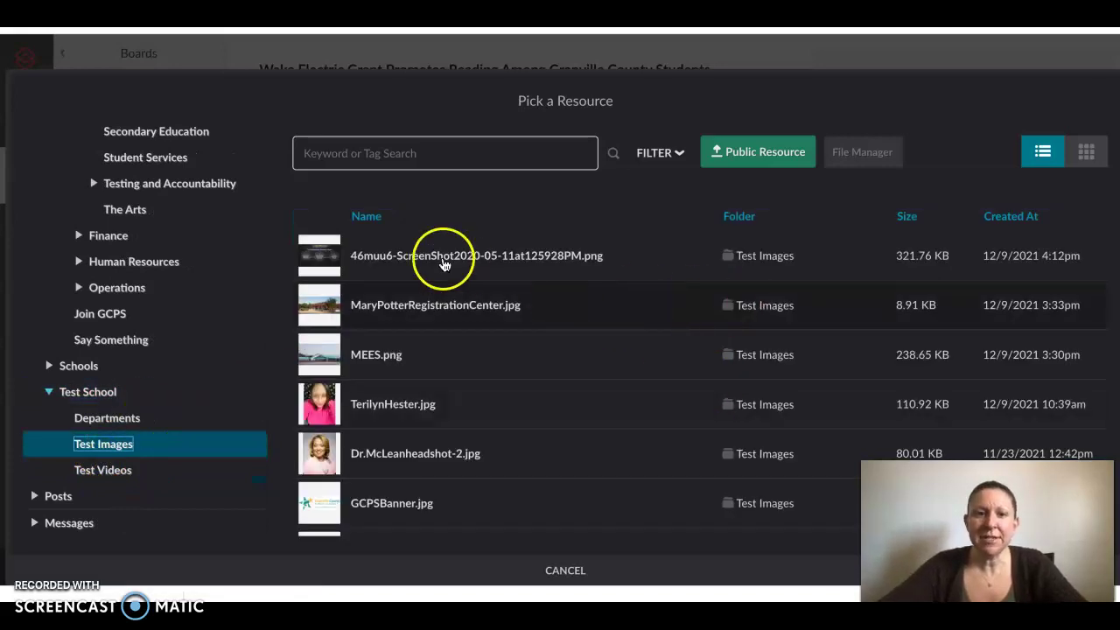
# Upload studentreading2.jpeg from the Desktop as a public resource in the Test Images folder.
pyautogui.click(715, 154)
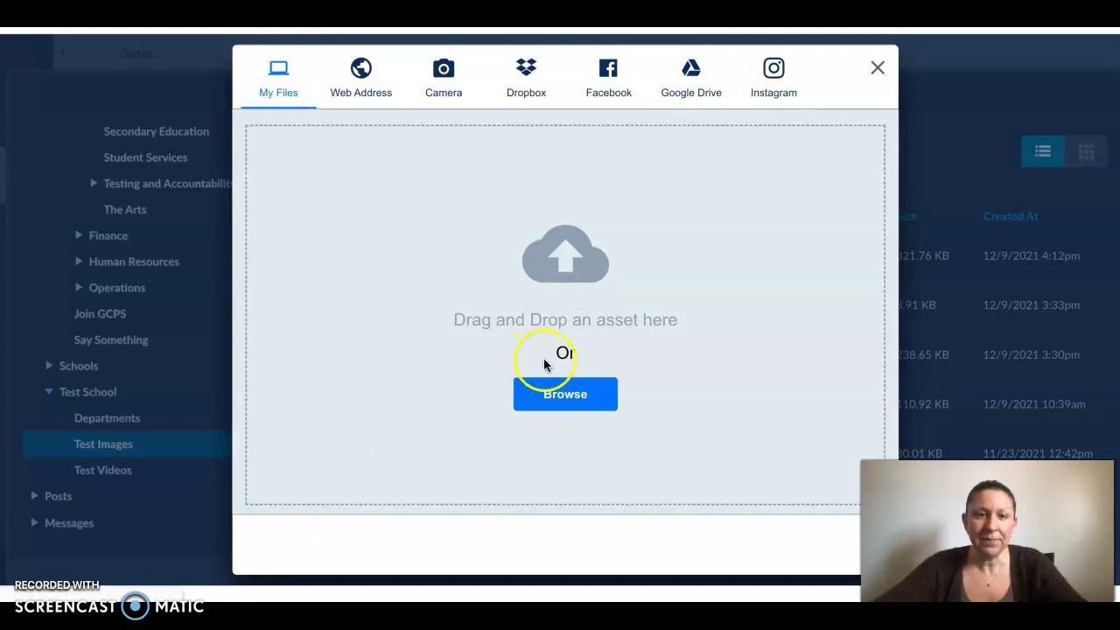
pyautogui.click(565, 395)
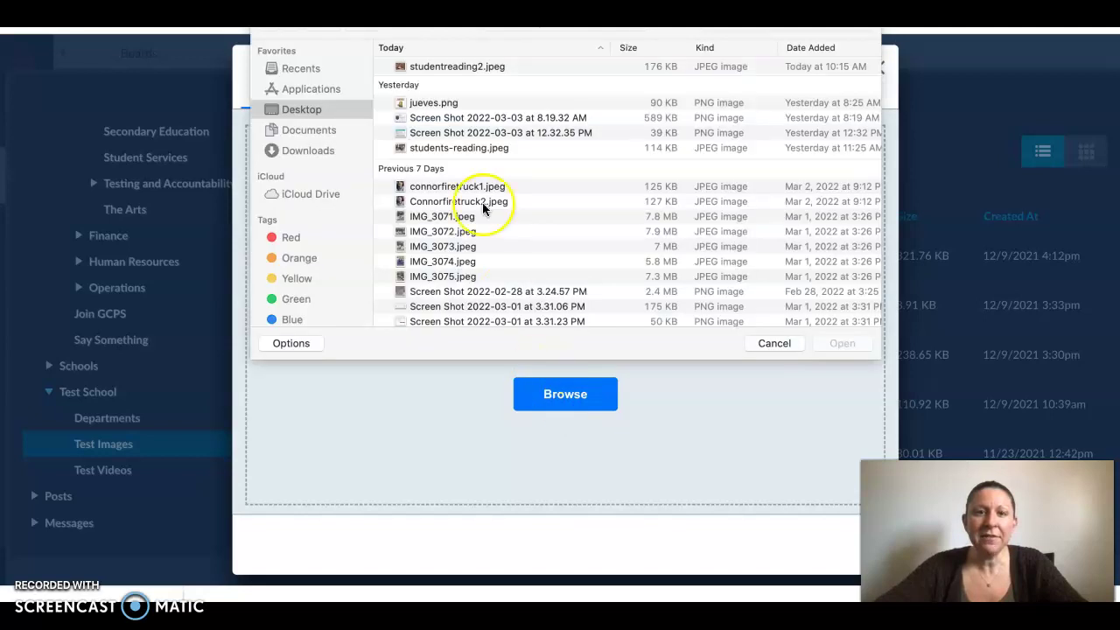
pyautogui.click(286, 151)
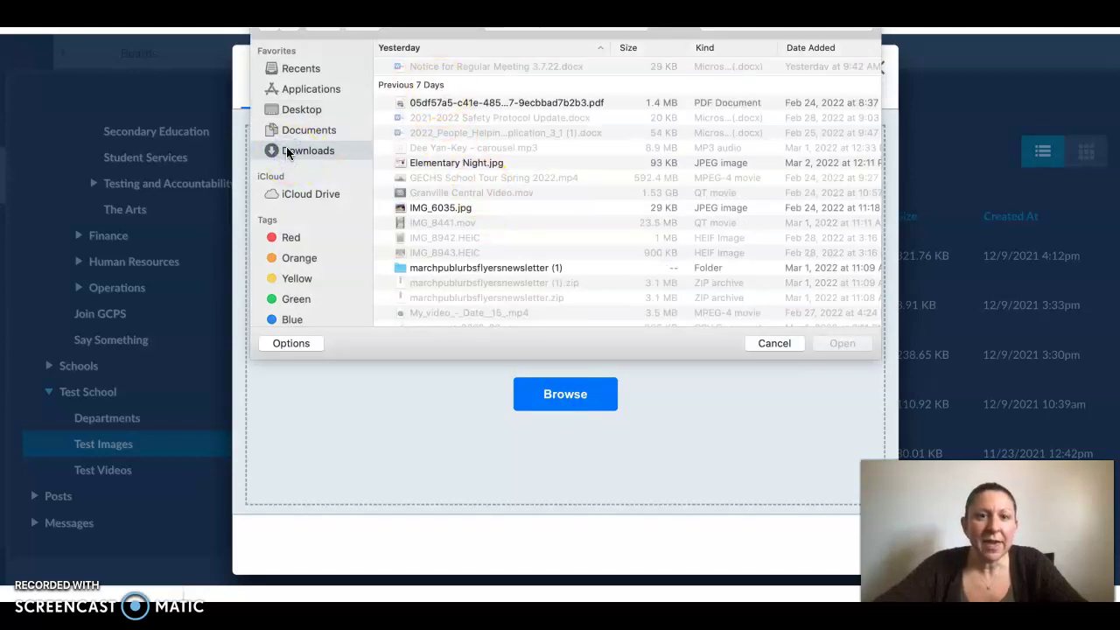
pyautogui.click(290, 108)
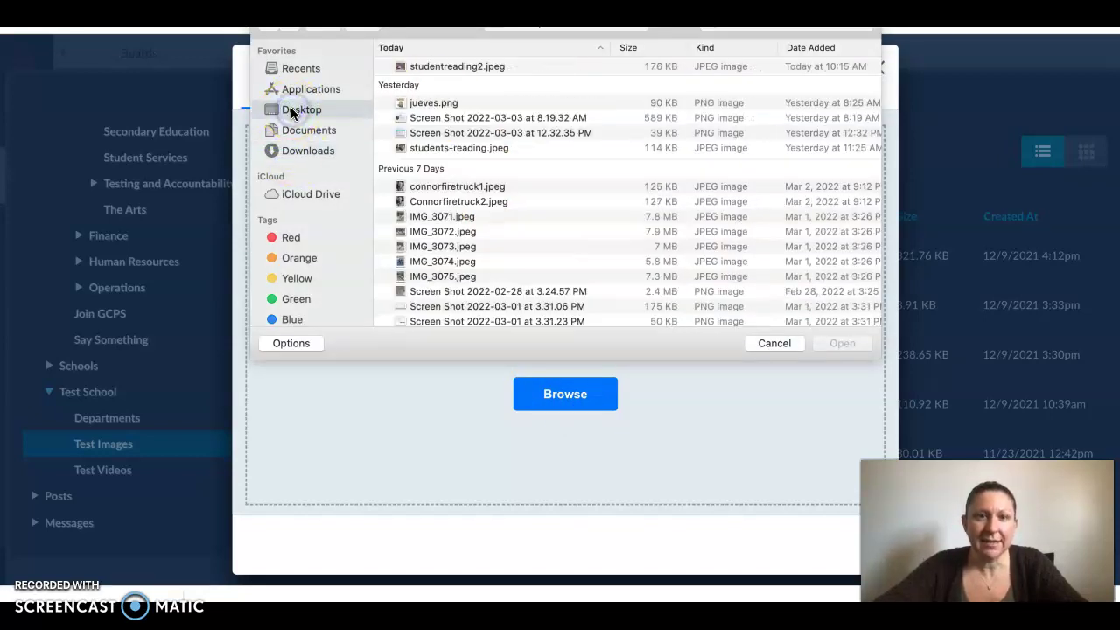
pyautogui.click(419, 66)
pyautogui.click(833, 342)
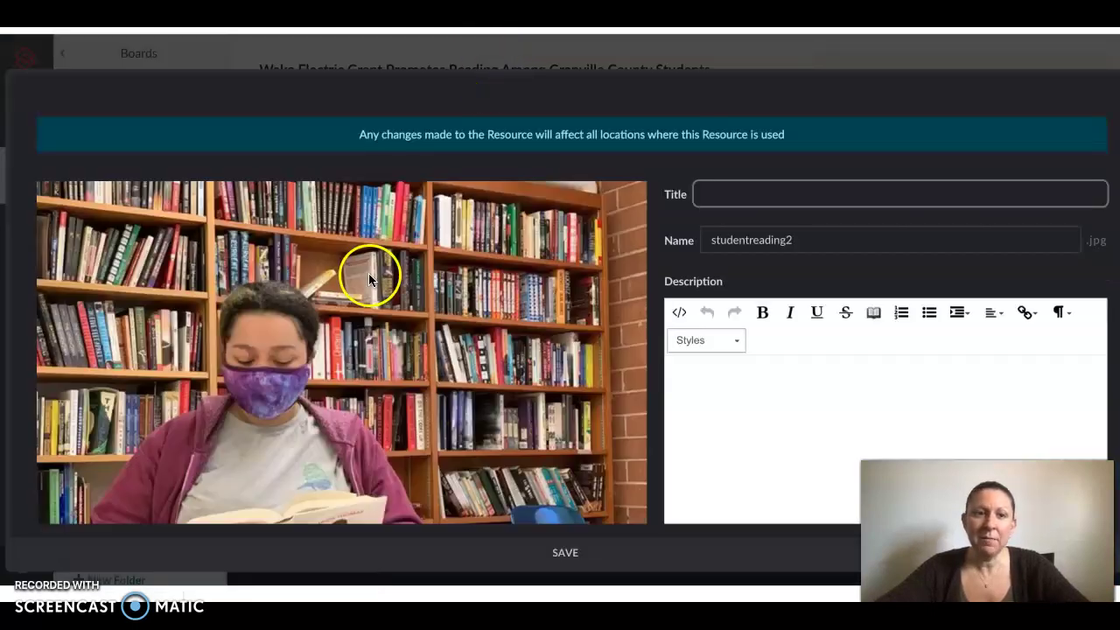
# Title the uploaded image "studentreading2" to match its name and save it into the post body below the article link.
pyautogui.doubleClick(763, 235)
pyautogui.hotkey('ctrl', 'c')
pyautogui.click(758, 192)
pyautogui.hotkey('ctrl', 'v')
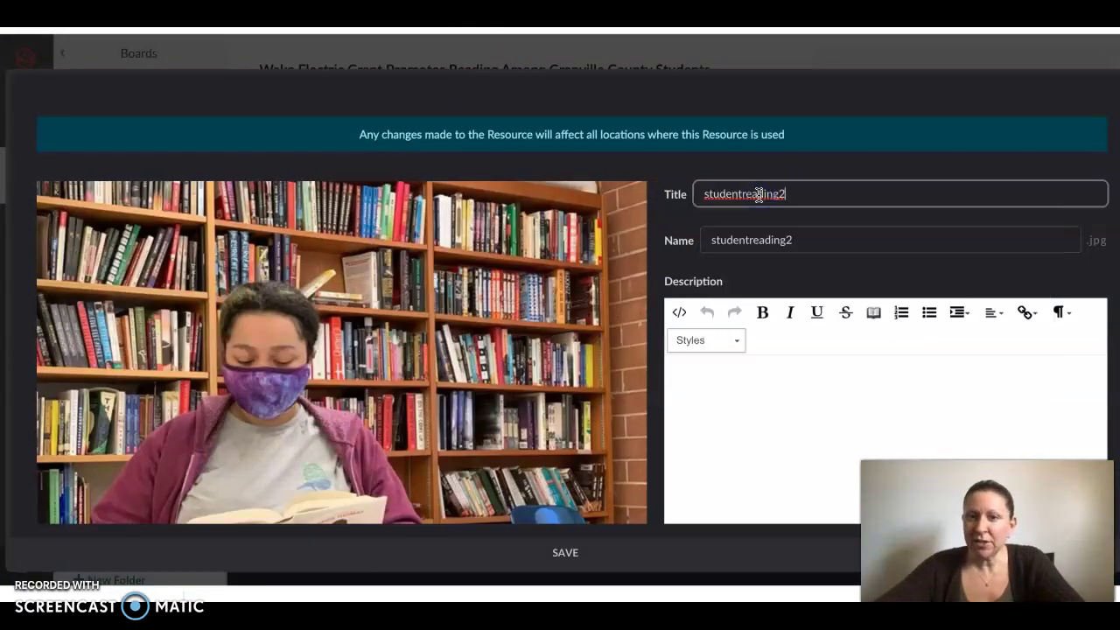
pyautogui.scroll(-1, 794, 387)
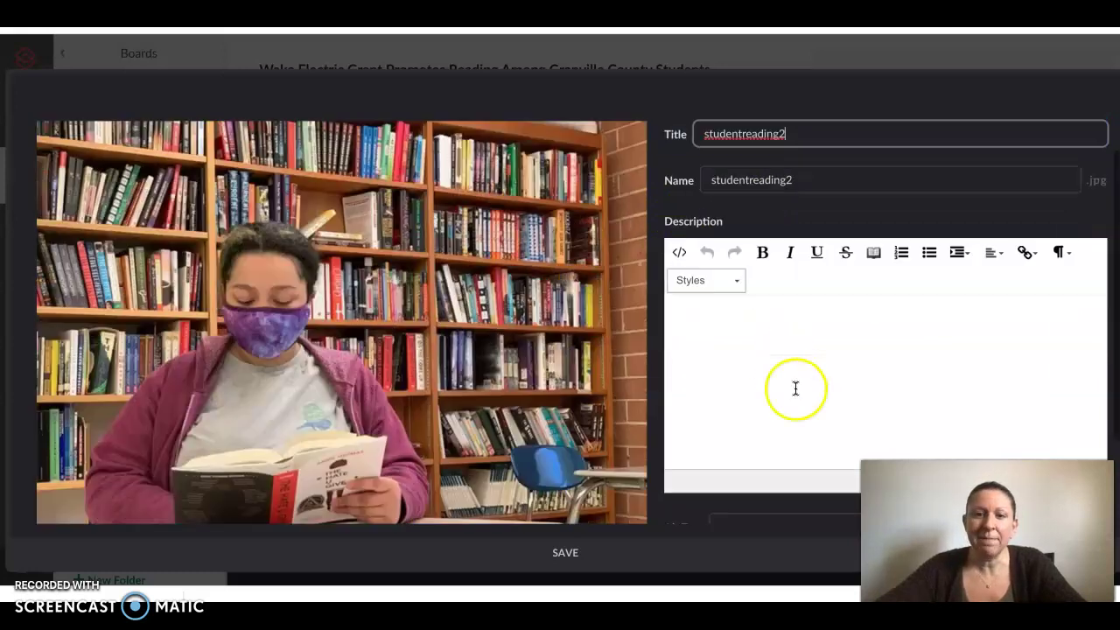
pyautogui.click(577, 560)
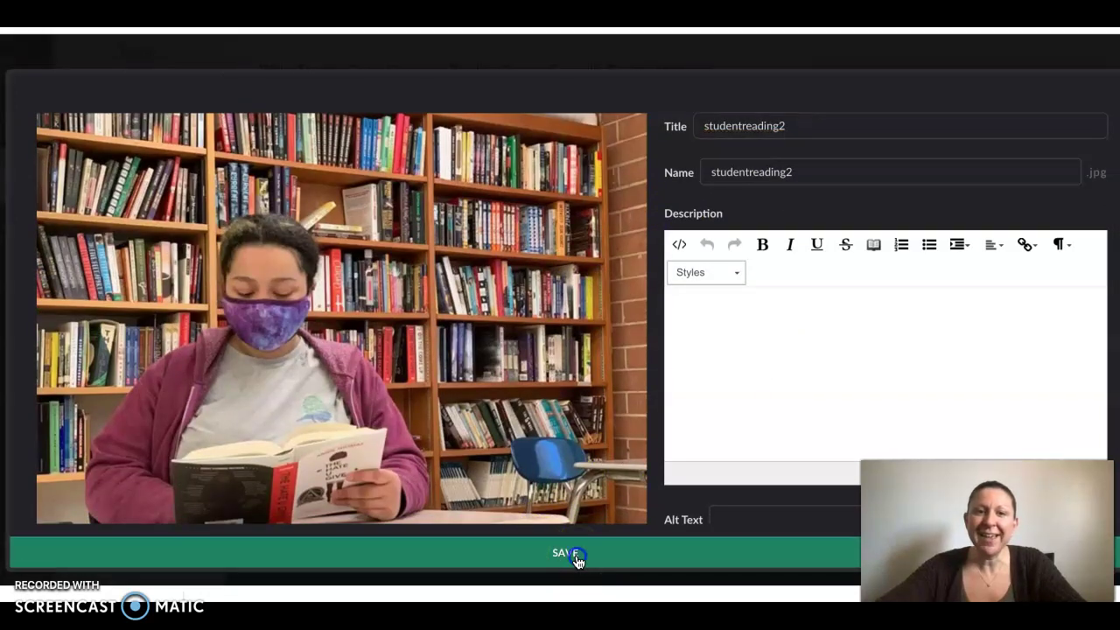
pyautogui.click(543, 425)
pyautogui.scroll(-3, 542, 421)
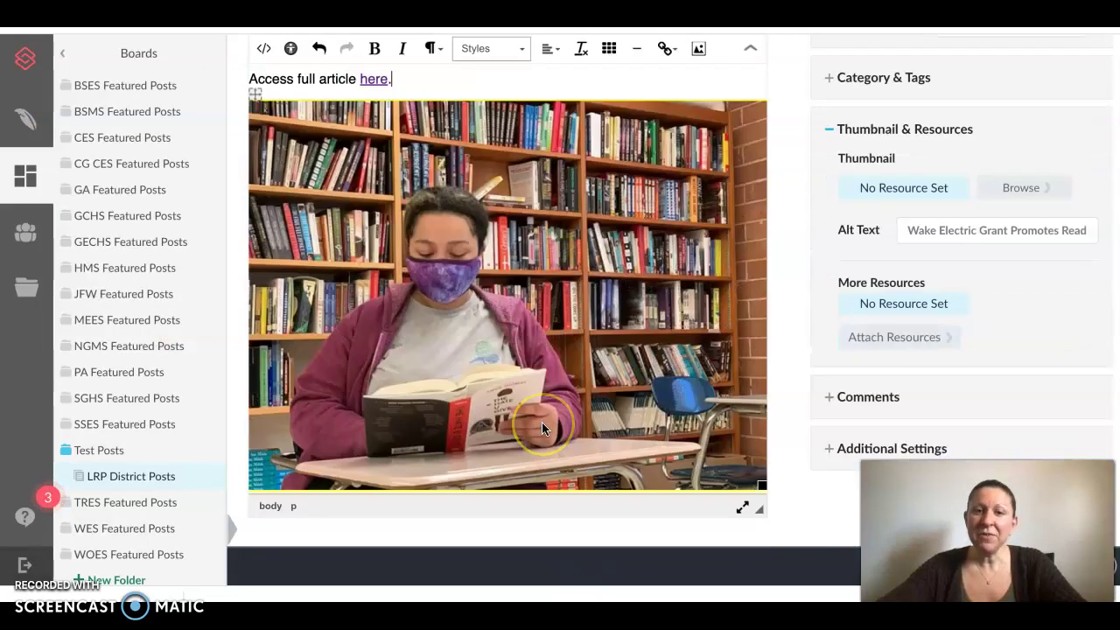
pyautogui.scroll(1, 542, 421)
pyautogui.scroll(-1, 541, 422)
pyautogui.scroll(3, 542, 421)
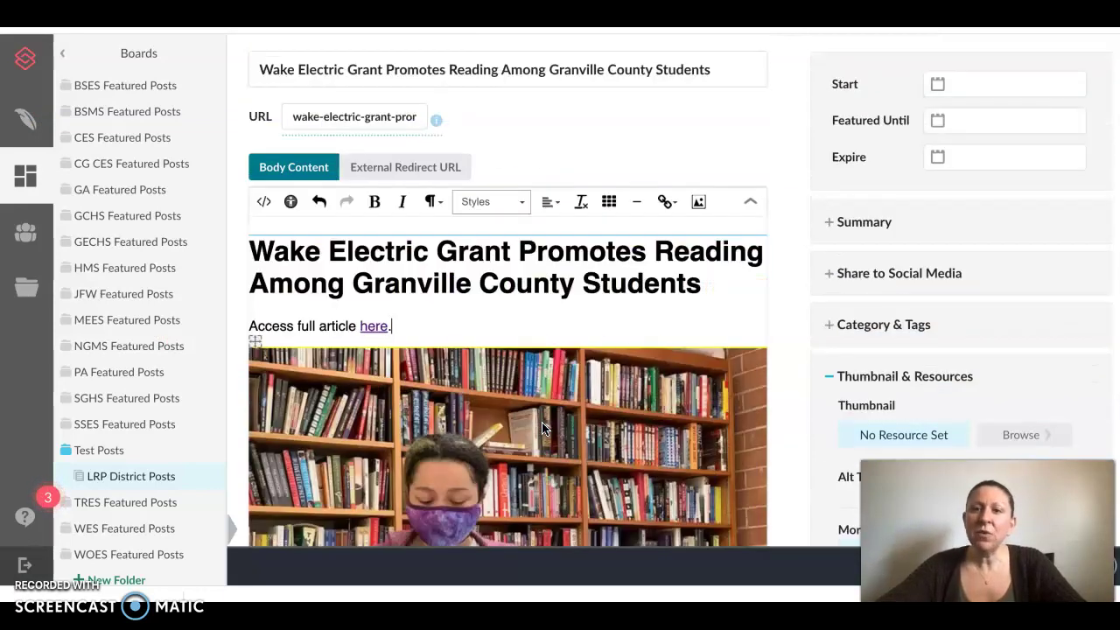
# Set the post's start date to 3/4/2022 10:25am.
pyautogui.click(930, 186)
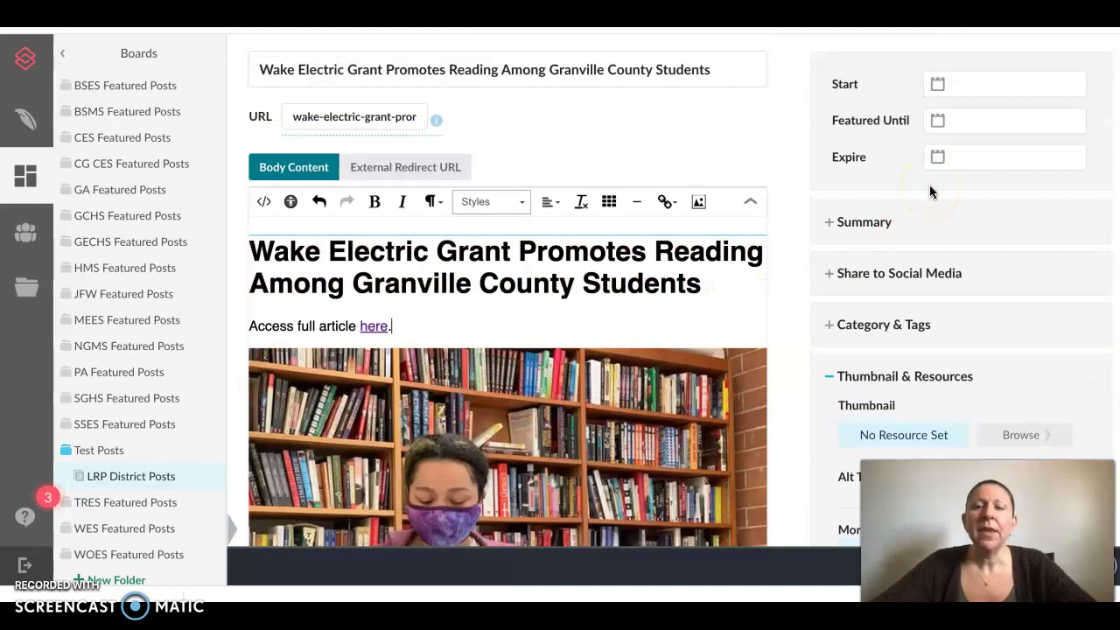
pyautogui.click(844, 85)
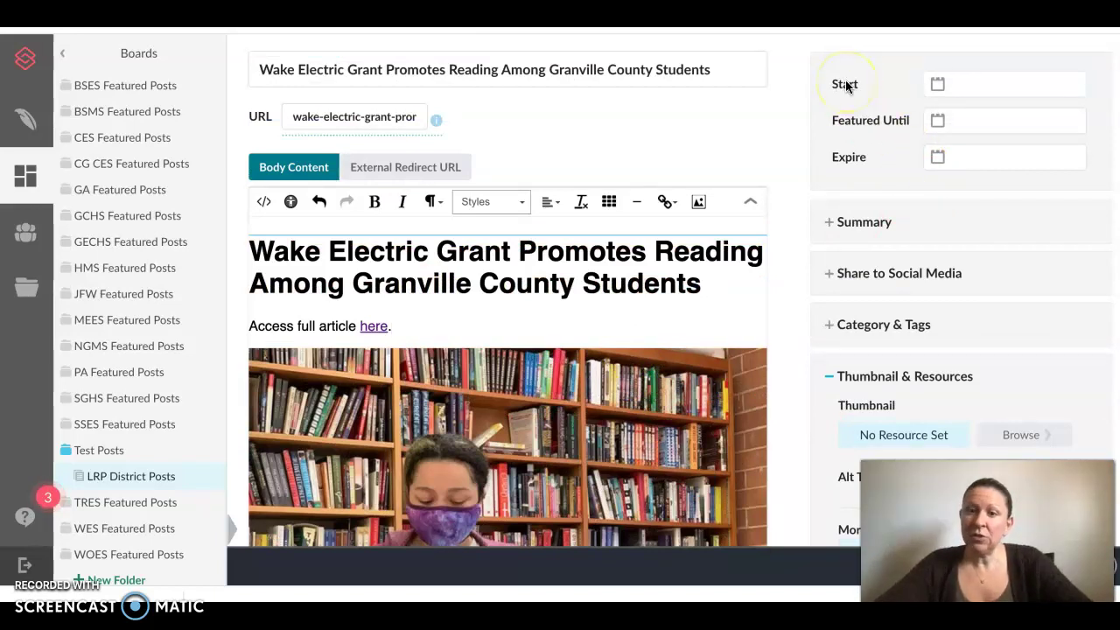
pyautogui.click(936, 84)
pyautogui.click(1077, 185)
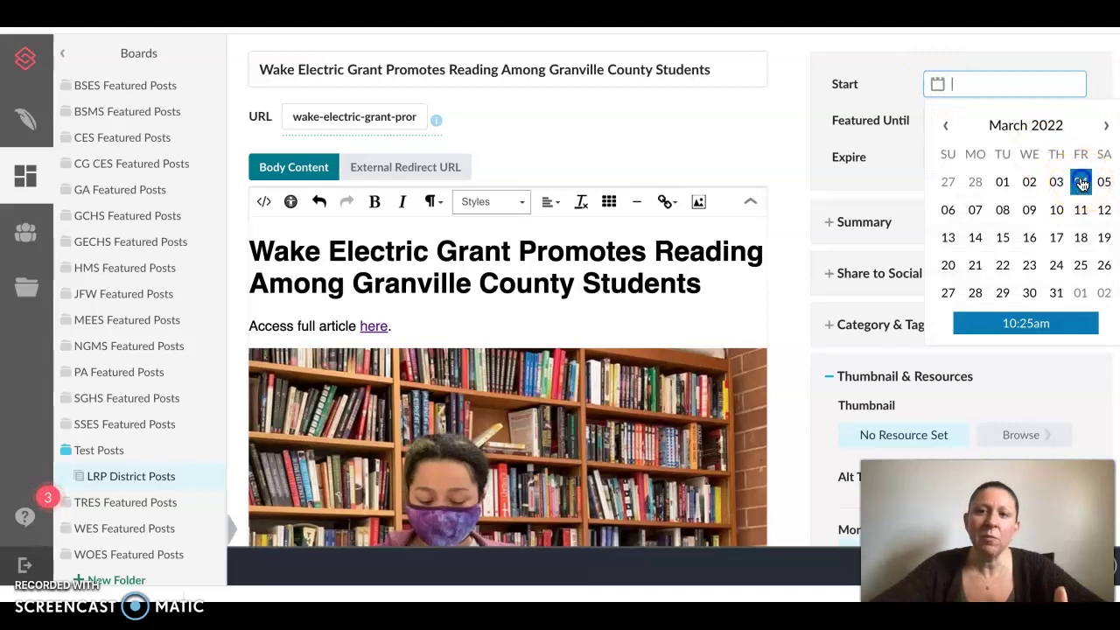
pyautogui.click(966, 85)
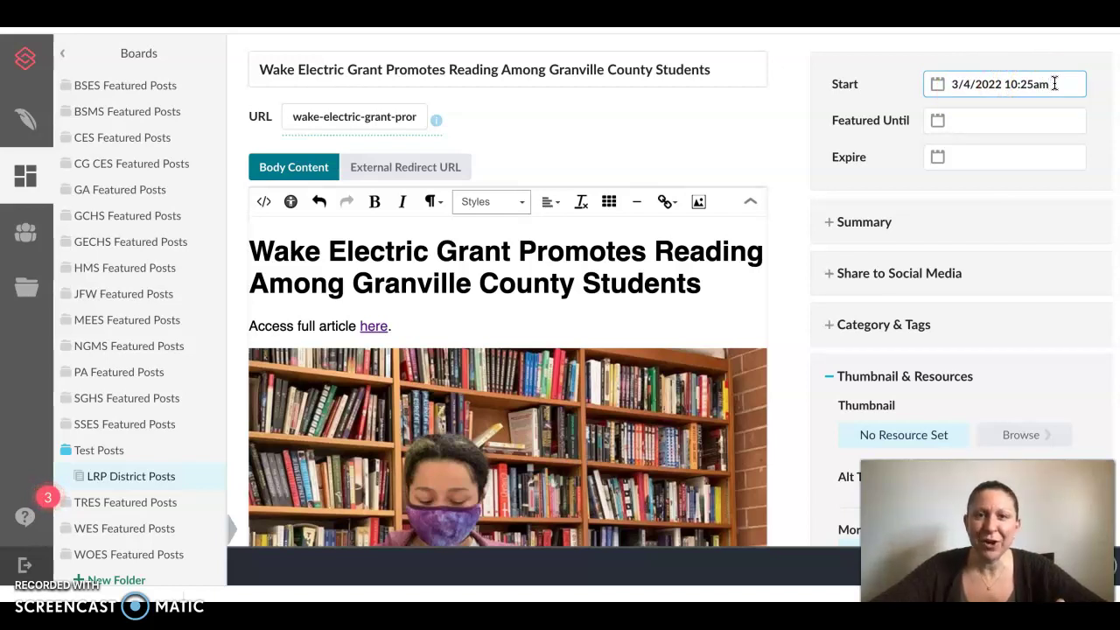
pyautogui.moveTo(1054, 83); pyautogui.dragTo(1008, 84)
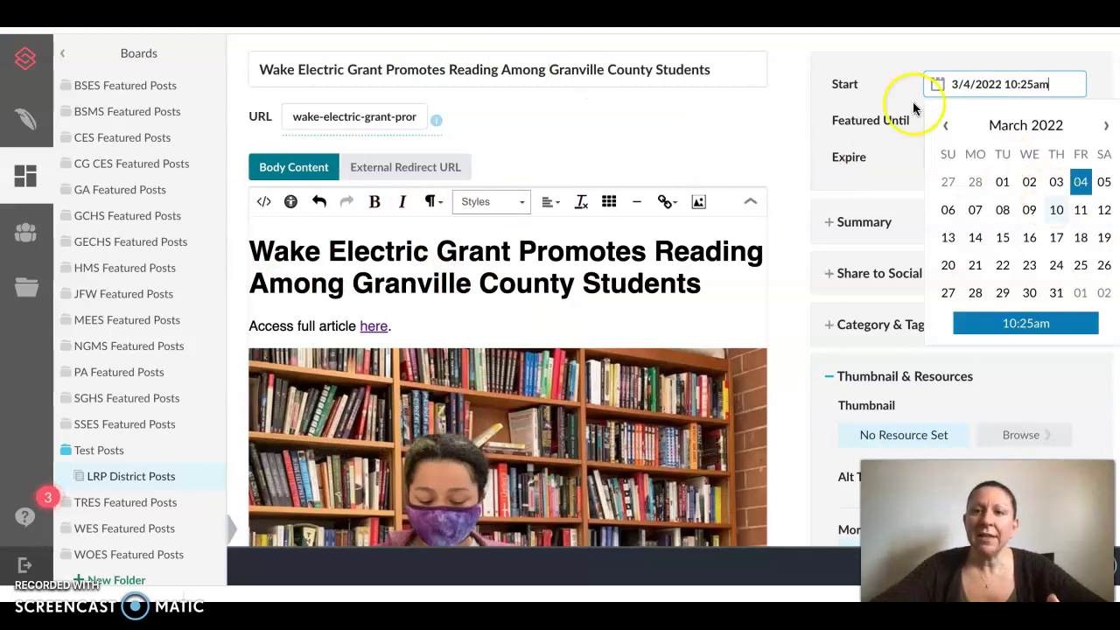
# Set the post to be featured until 3/18/2022 10:26am and to expire on 4/4/2022 10:26am.
pyautogui.click(952, 122)
pyautogui.click(937, 120)
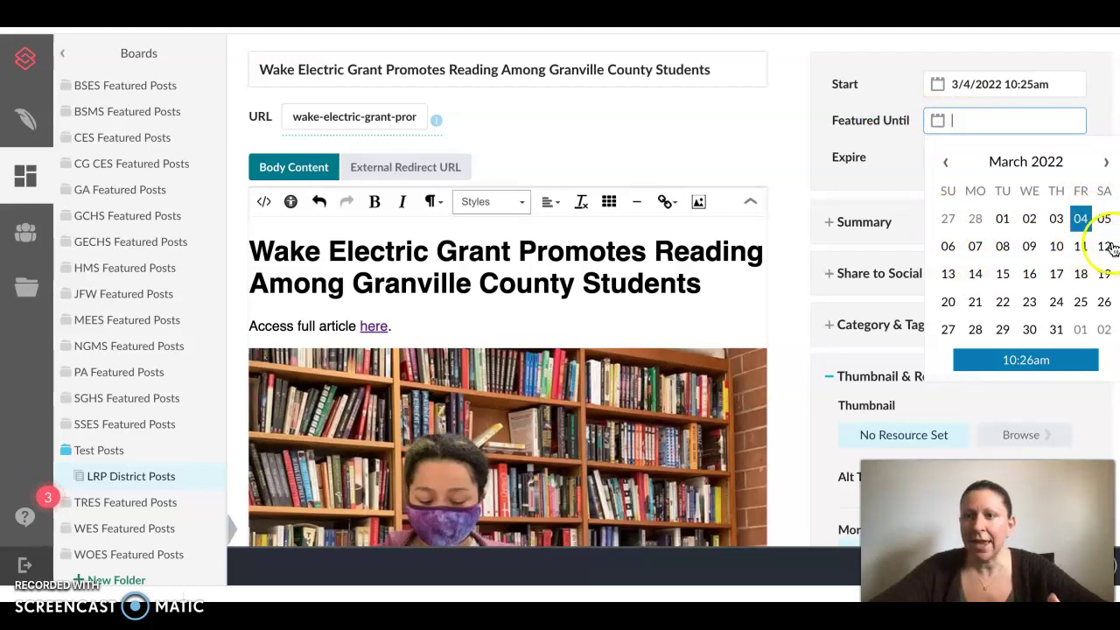
pyautogui.click(1081, 273)
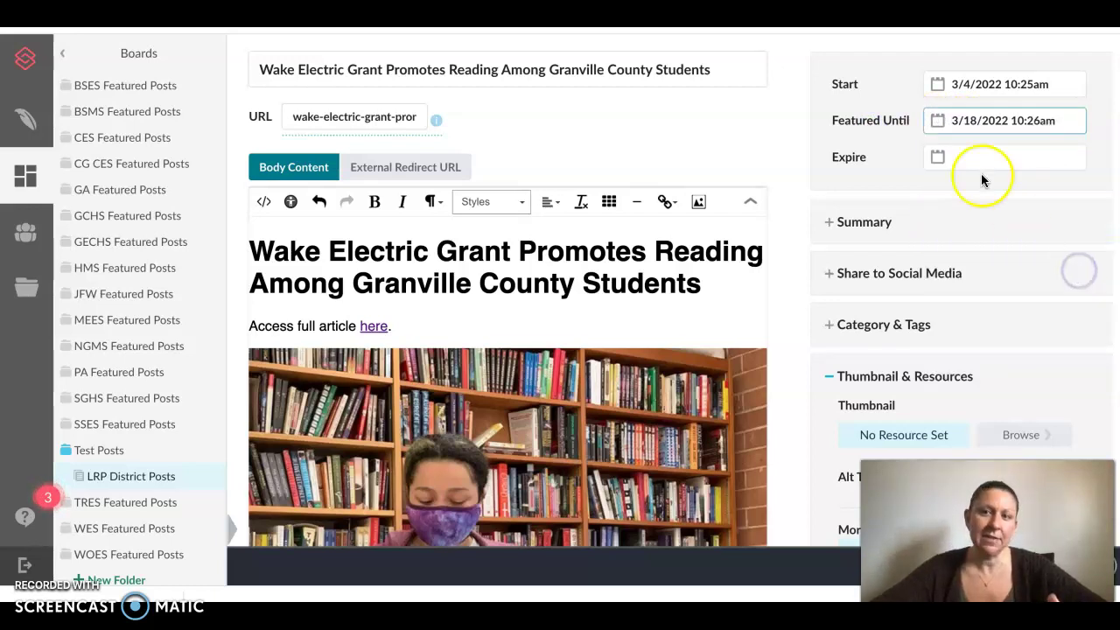
pyautogui.click(937, 156)
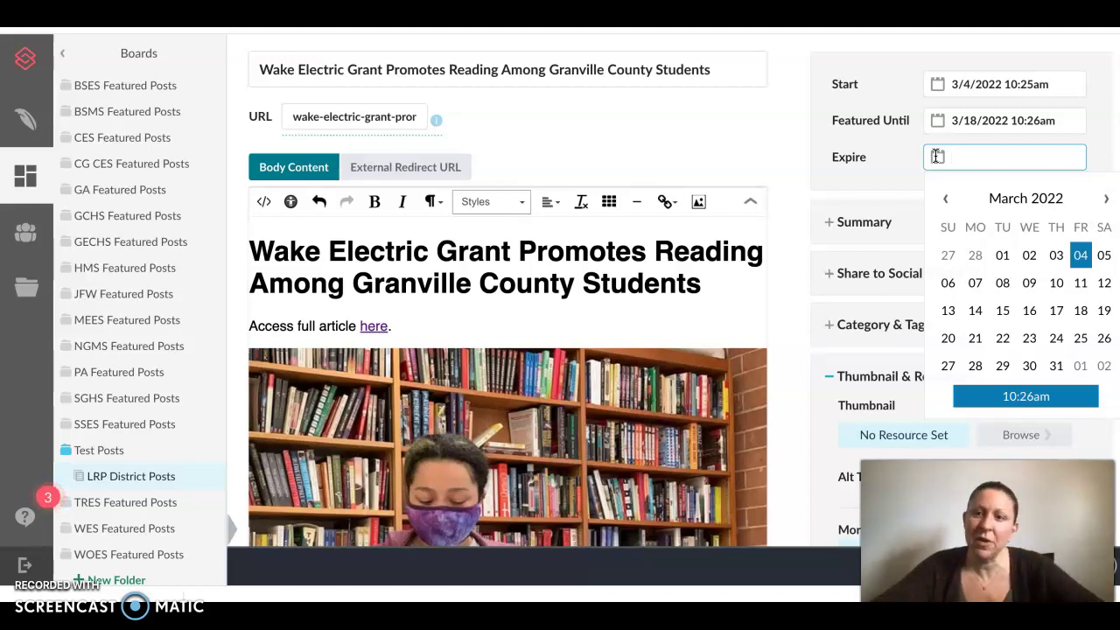
pyautogui.click(1106, 199)
pyautogui.click(975, 283)
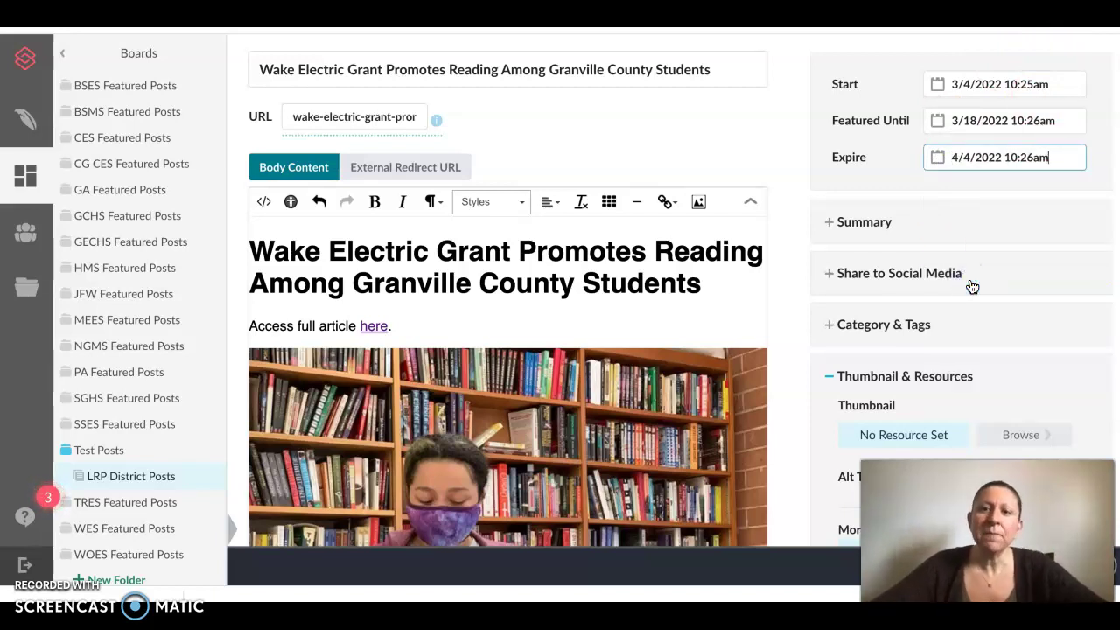
# Upload students-reading.jpeg from the Desktop to the Test Images folder for use as the post's thumbnail.
pyautogui.scroll(-3, 971, 287)
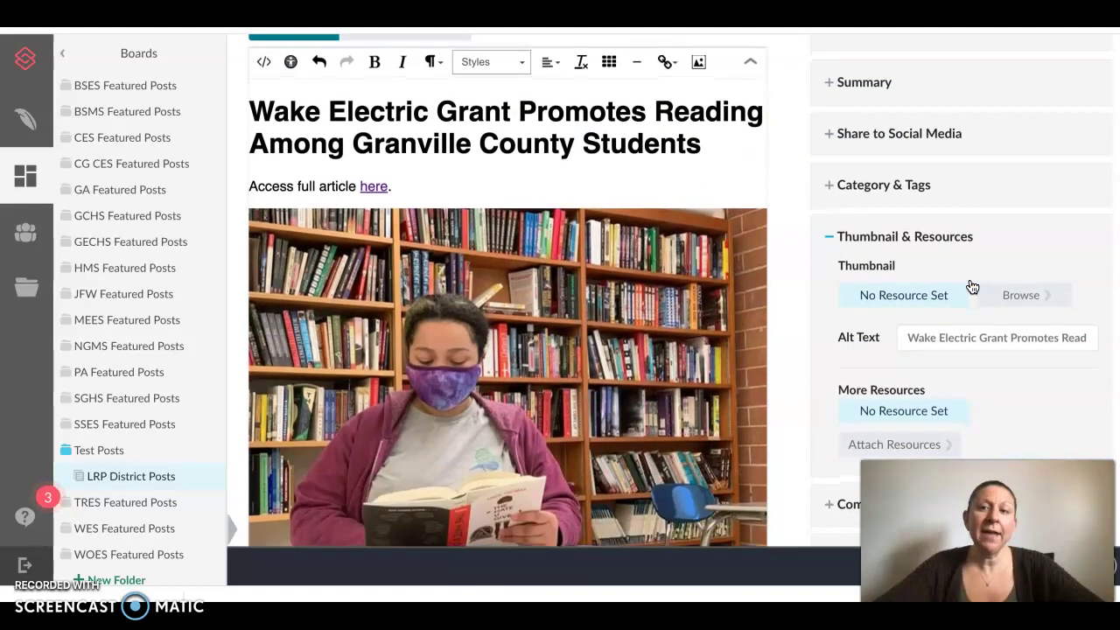
pyautogui.scroll(-2, 971, 287)
pyautogui.click(883, 130)
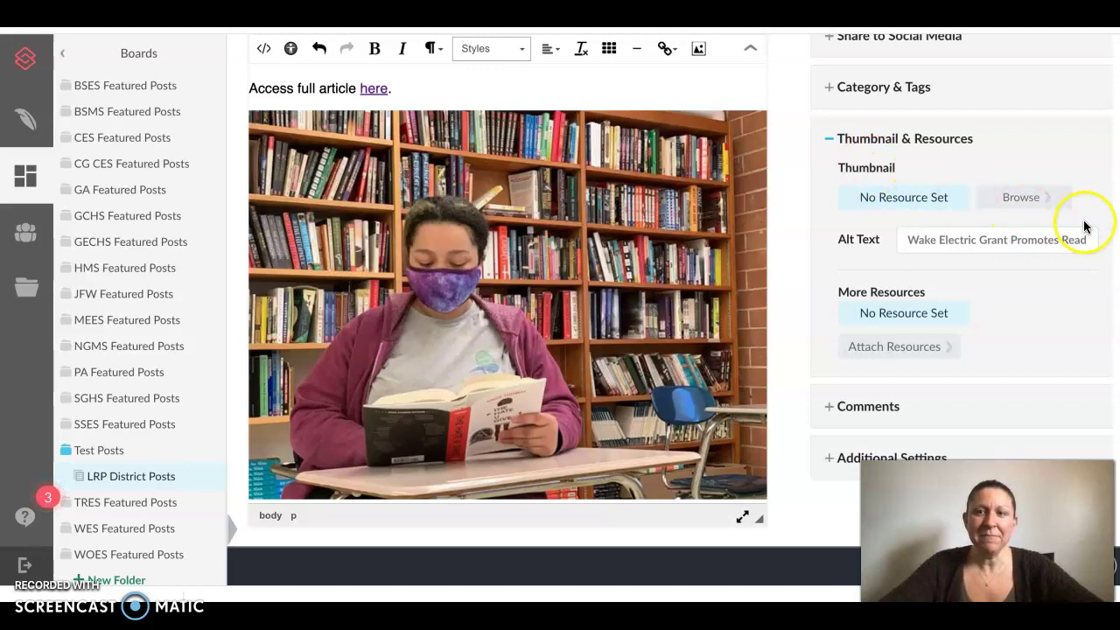
pyautogui.click(1013, 198)
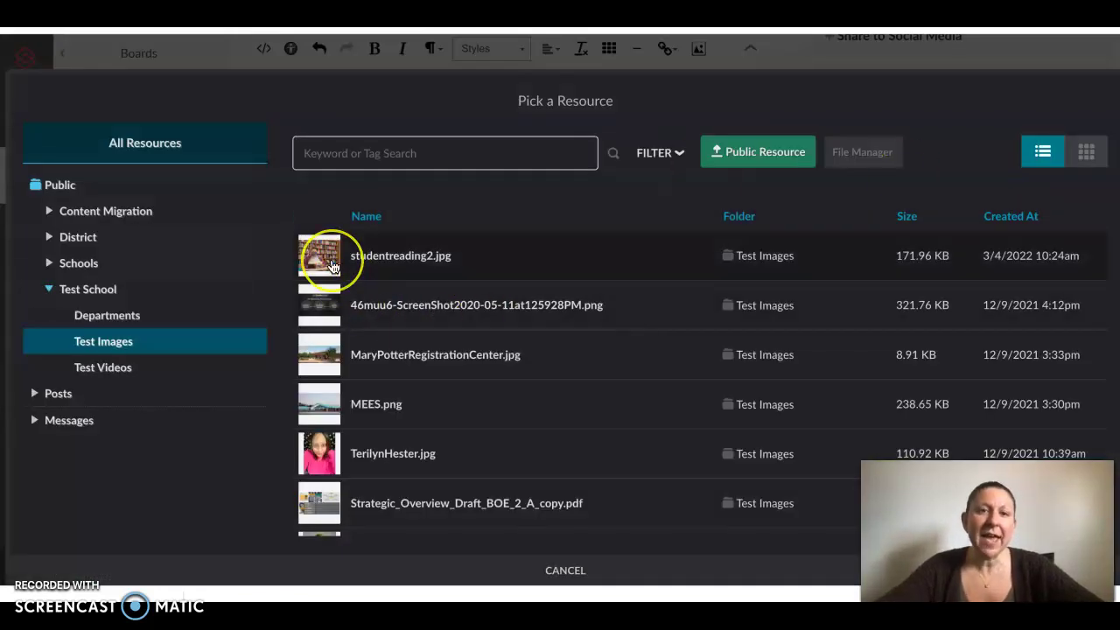
pyautogui.click(84, 343)
pyautogui.click(319, 261)
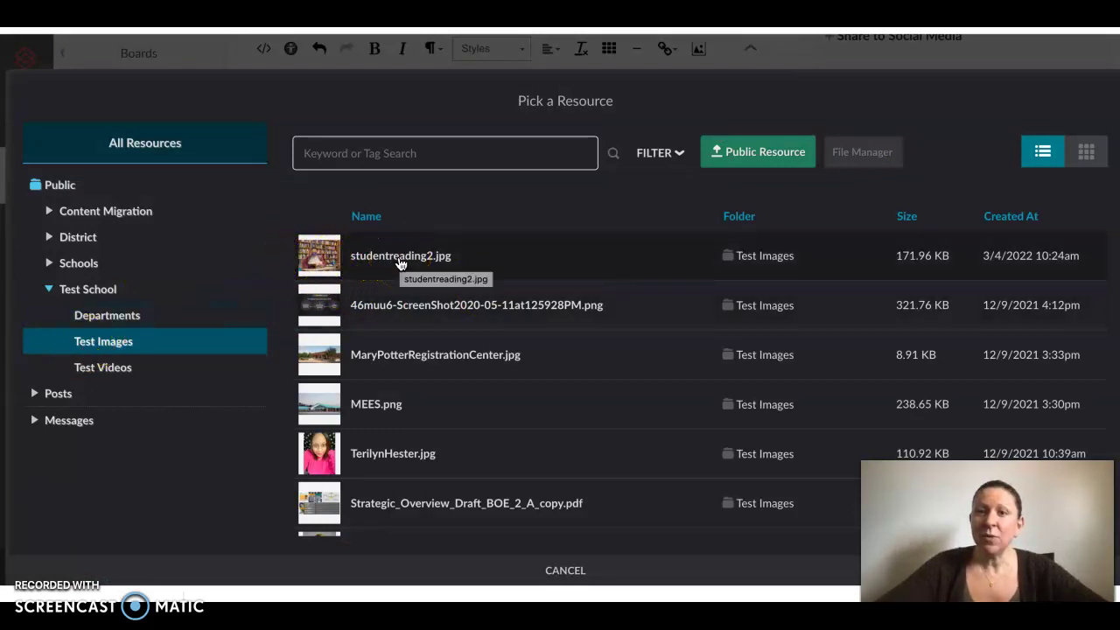
pyautogui.click(726, 153)
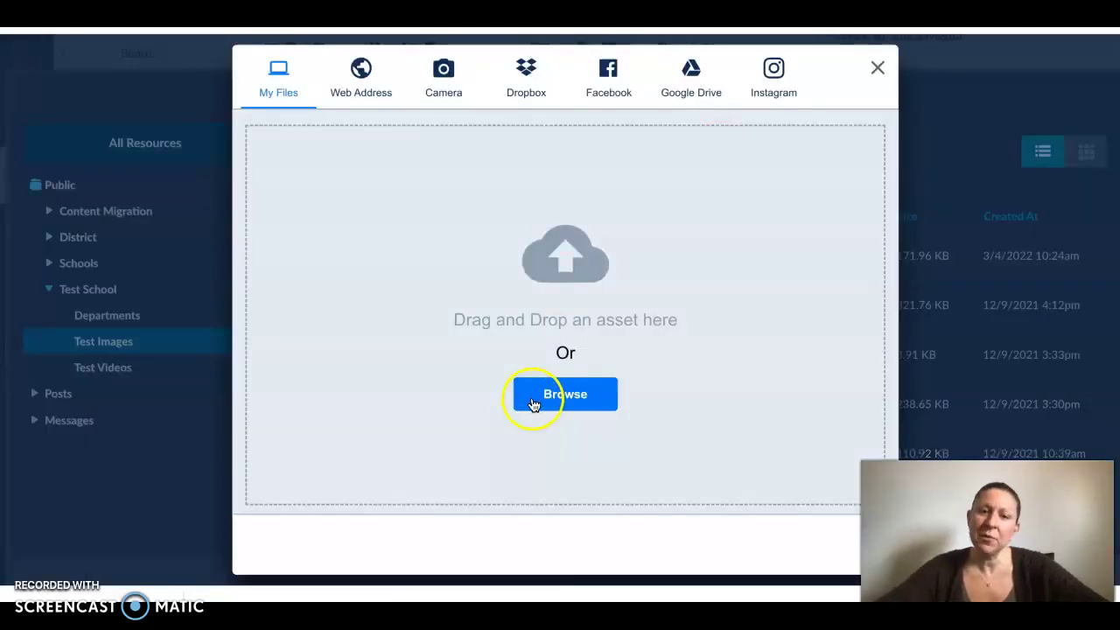
pyautogui.click(536, 393)
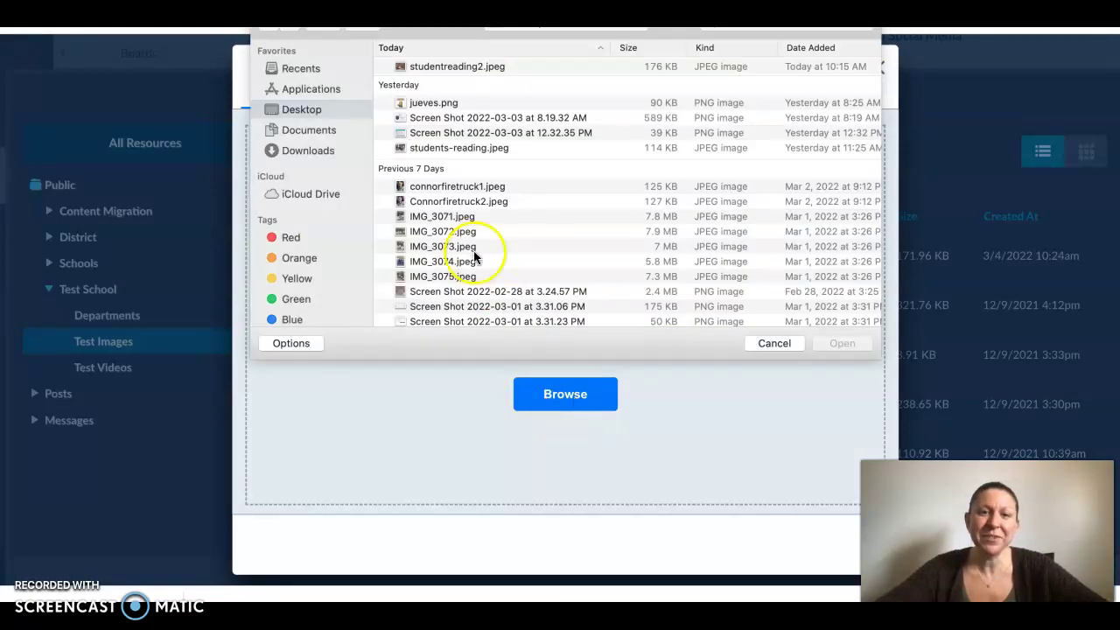
pyautogui.click(474, 147)
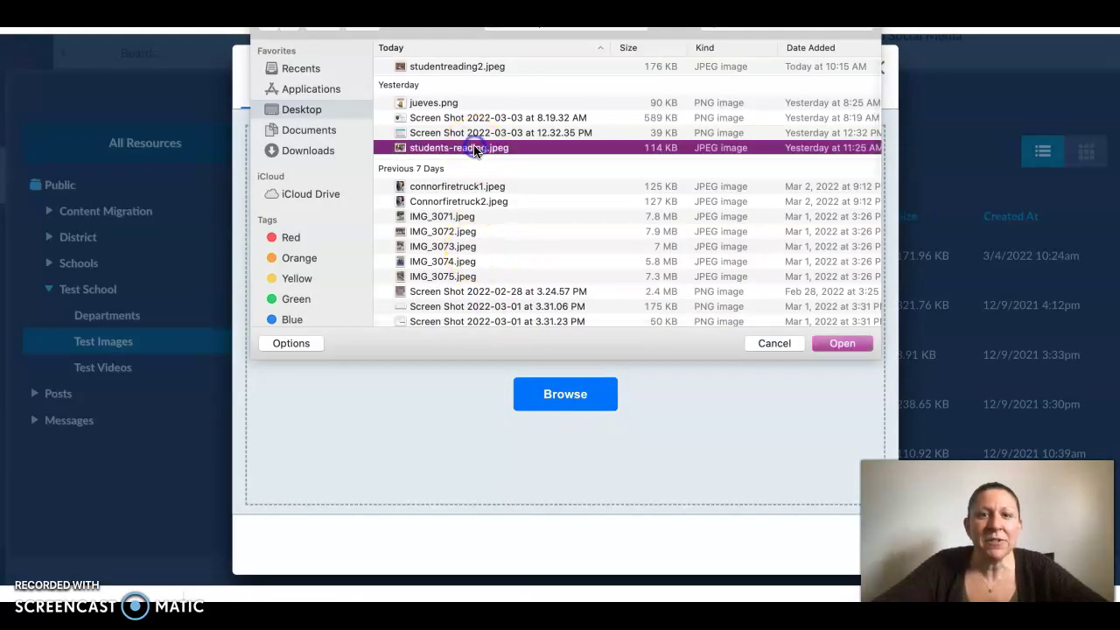
pyautogui.click(841, 343)
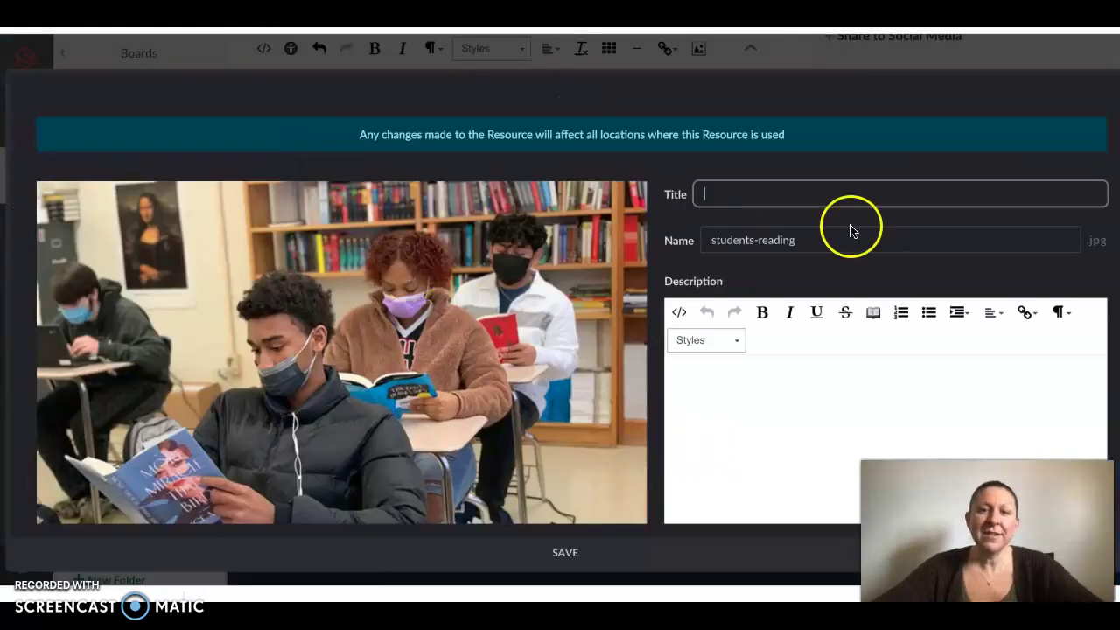
# Title the thumbnail image "students-reading" to match its name and save it as the post's thumbnail.
pyautogui.tripleClick(755, 239)
pyautogui.hotkey('ctrl', 'c')
pyautogui.click(747, 180)
pyautogui.hotkey('ctrl', 'v')
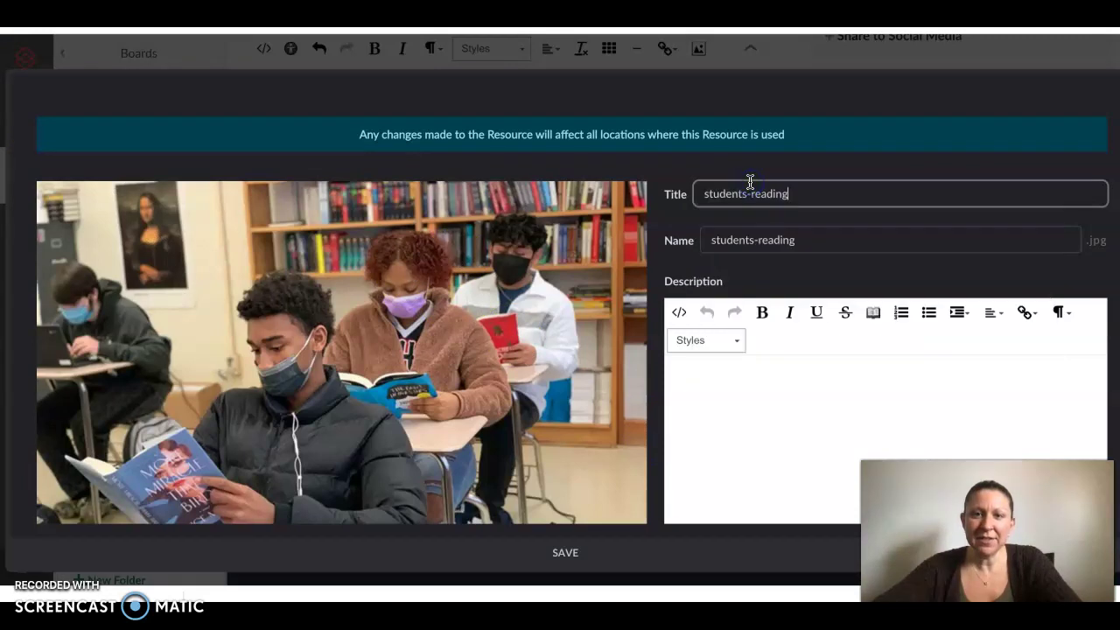
pyautogui.scroll(-2, 762, 379)
pyautogui.scroll(3, 755, 275)
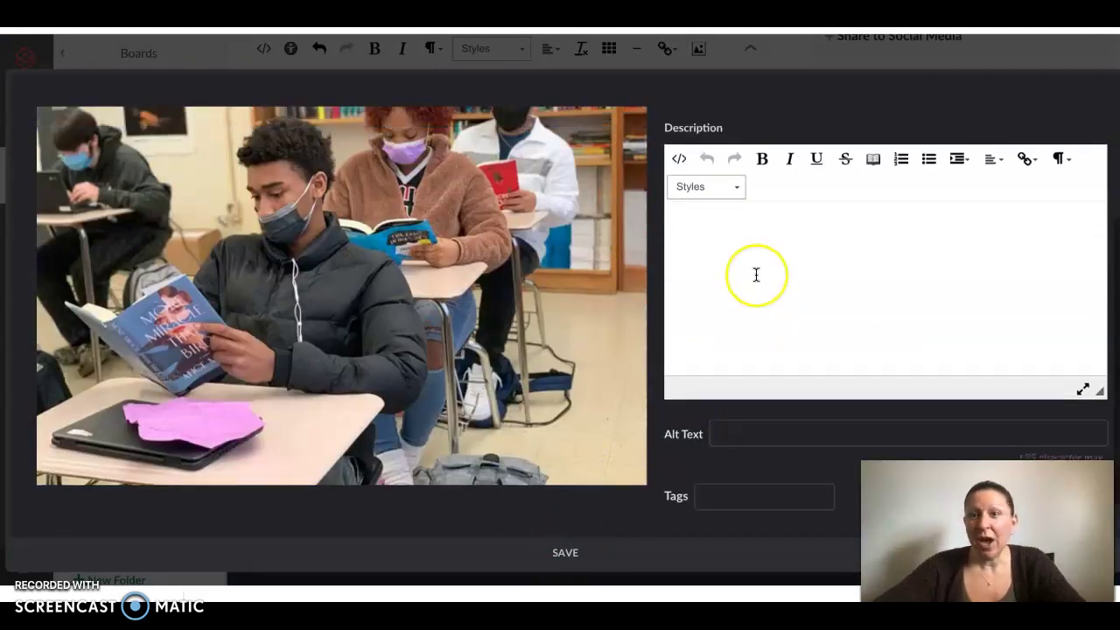
pyautogui.scroll(-2, 755, 275)
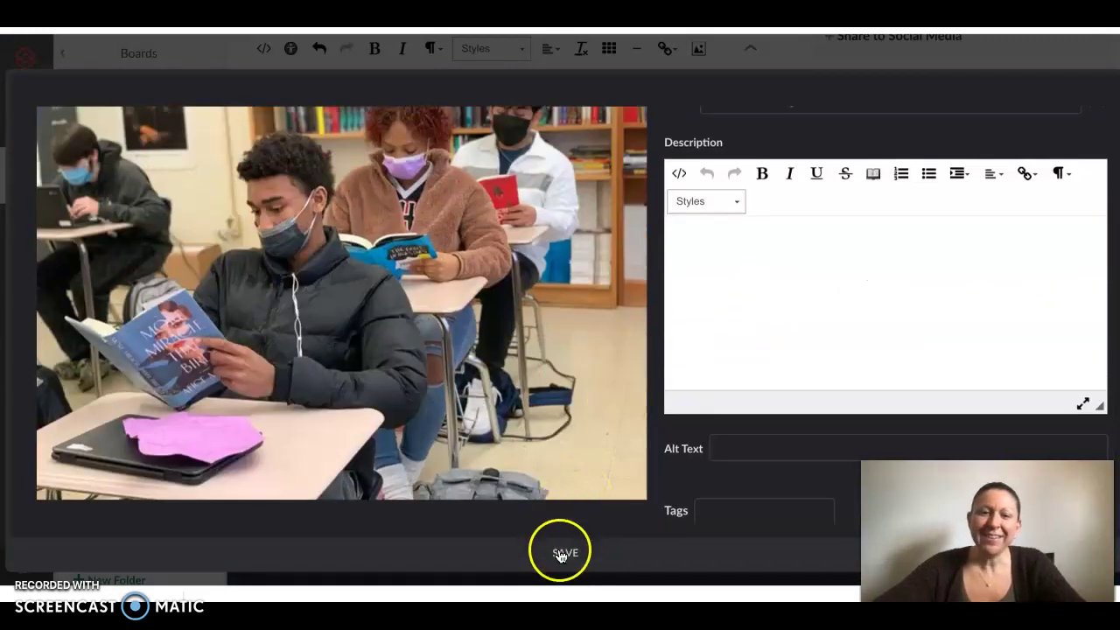
pyautogui.click(563, 552)
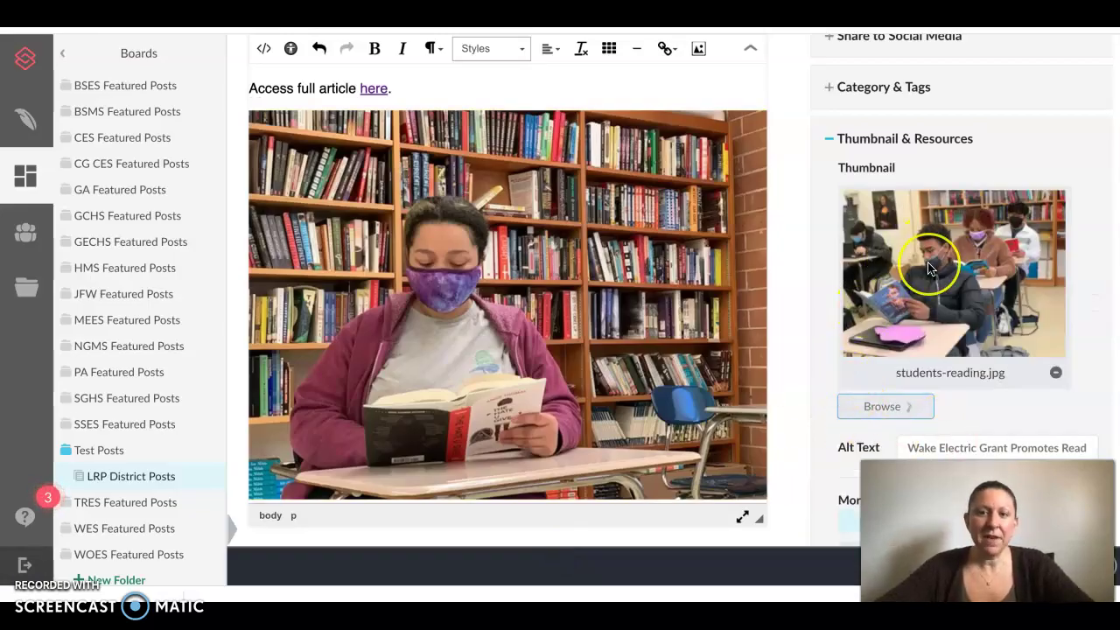
# Review the post's thumbnail and resource settings, and save the finished post on the LRP District Posts board.
pyautogui.scroll(-1, 929, 269)
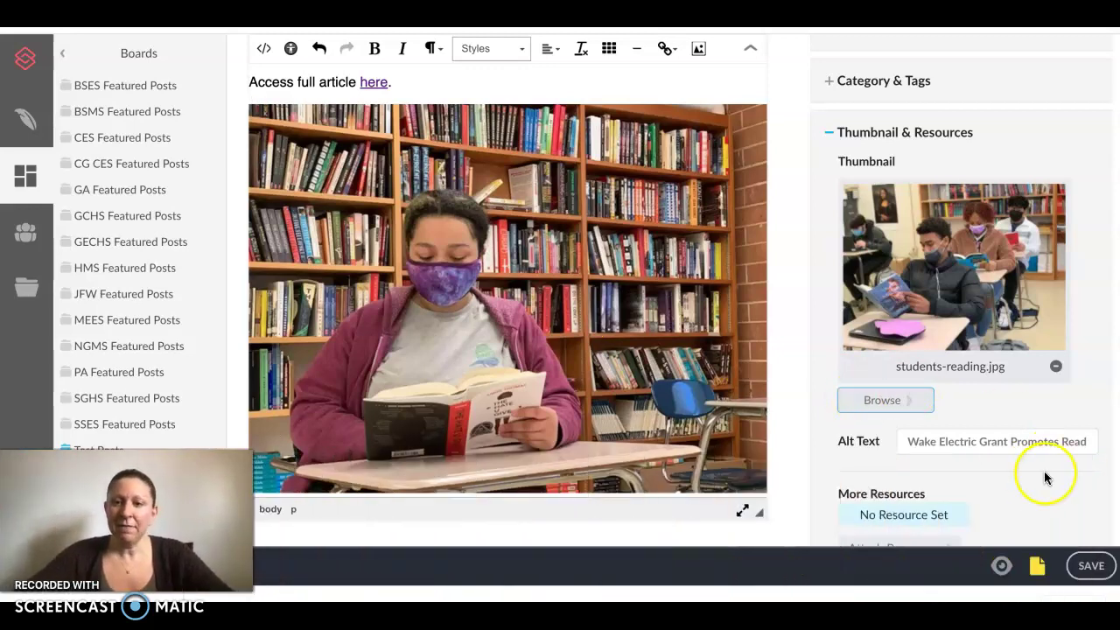
pyautogui.scroll(-1, 1041, 481)
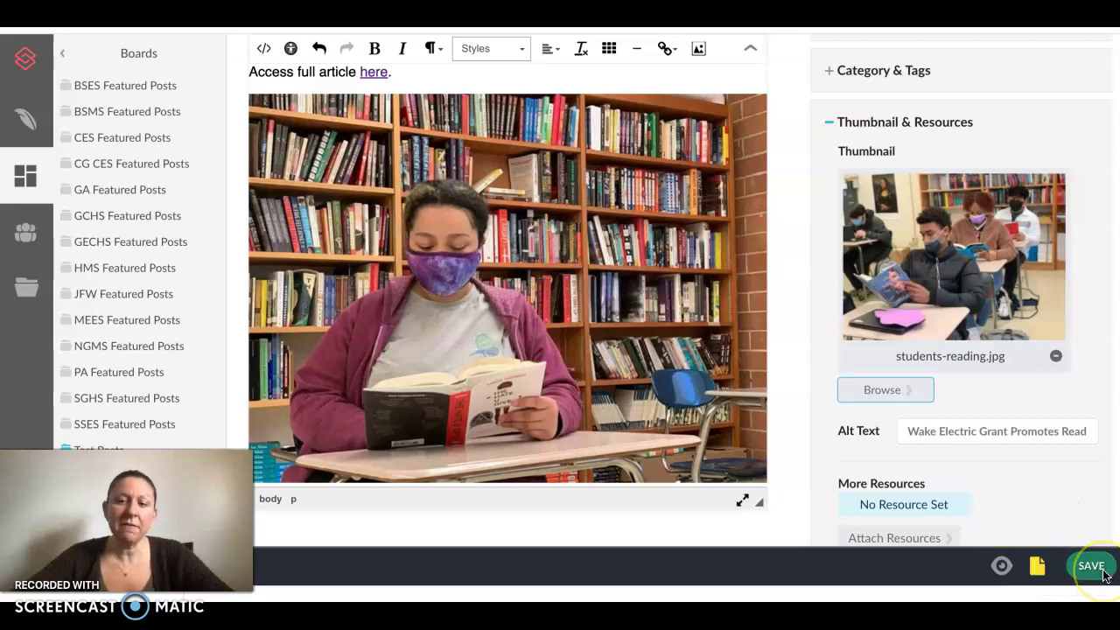
pyautogui.click(1003, 568)
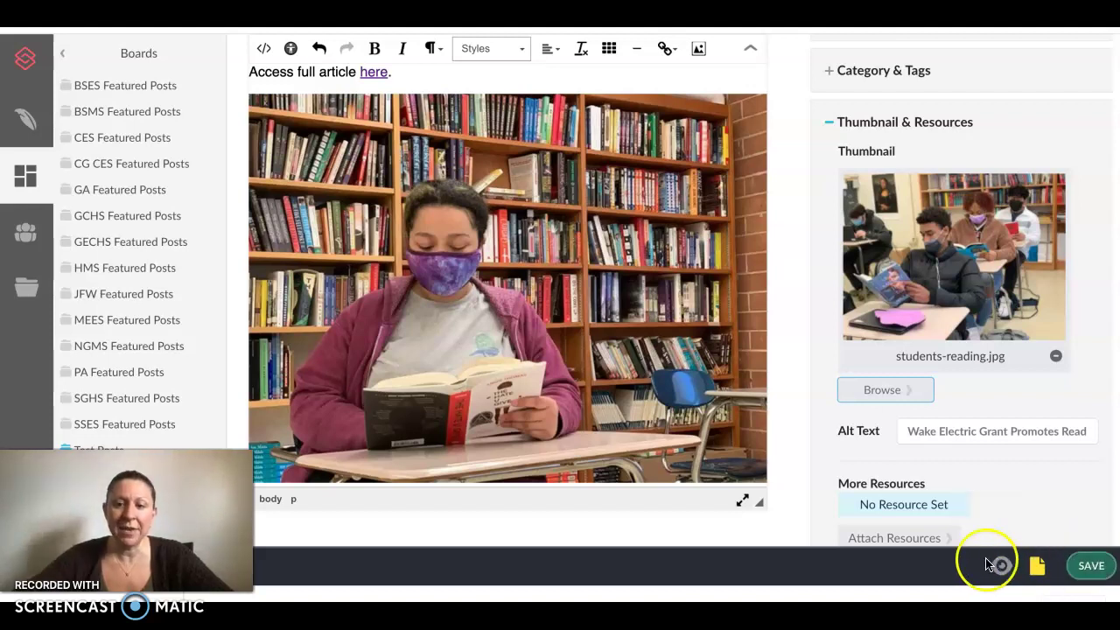
pyautogui.scroll(3, 962, 347)
pyautogui.click(1093, 567)
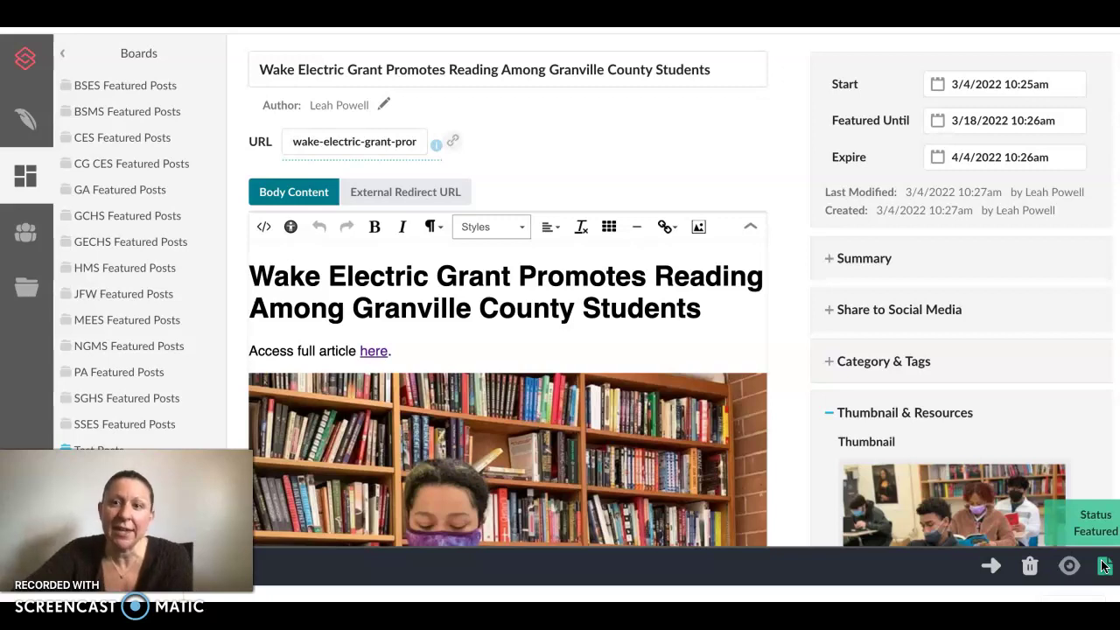
pyautogui.click(1068, 566)
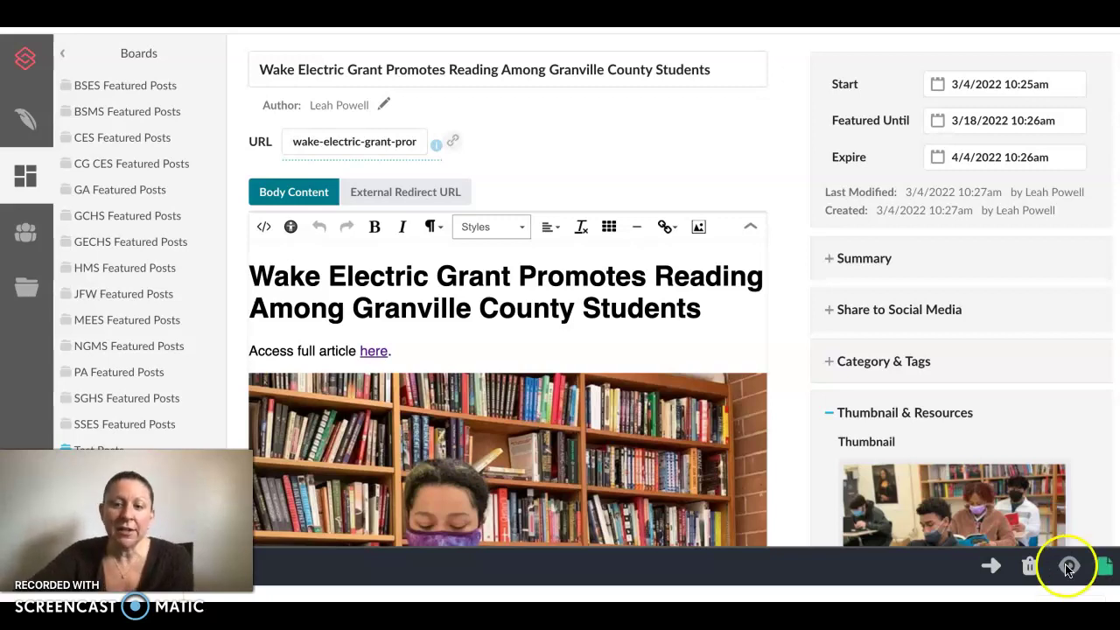
pyautogui.click(1029, 567)
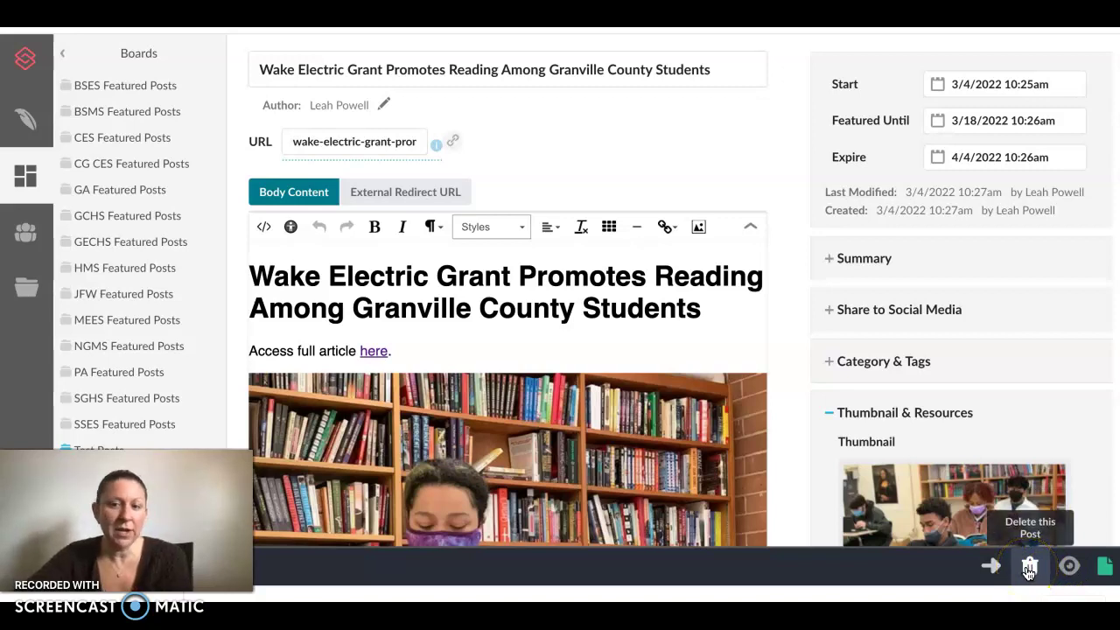
pyautogui.click(991, 569)
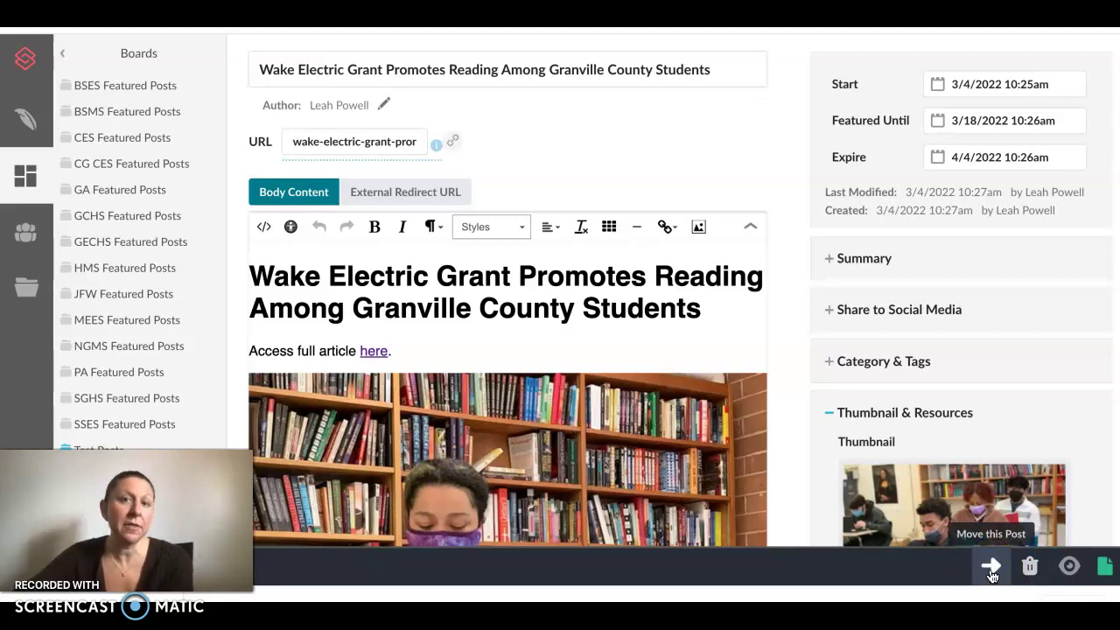
pyautogui.click(991, 568)
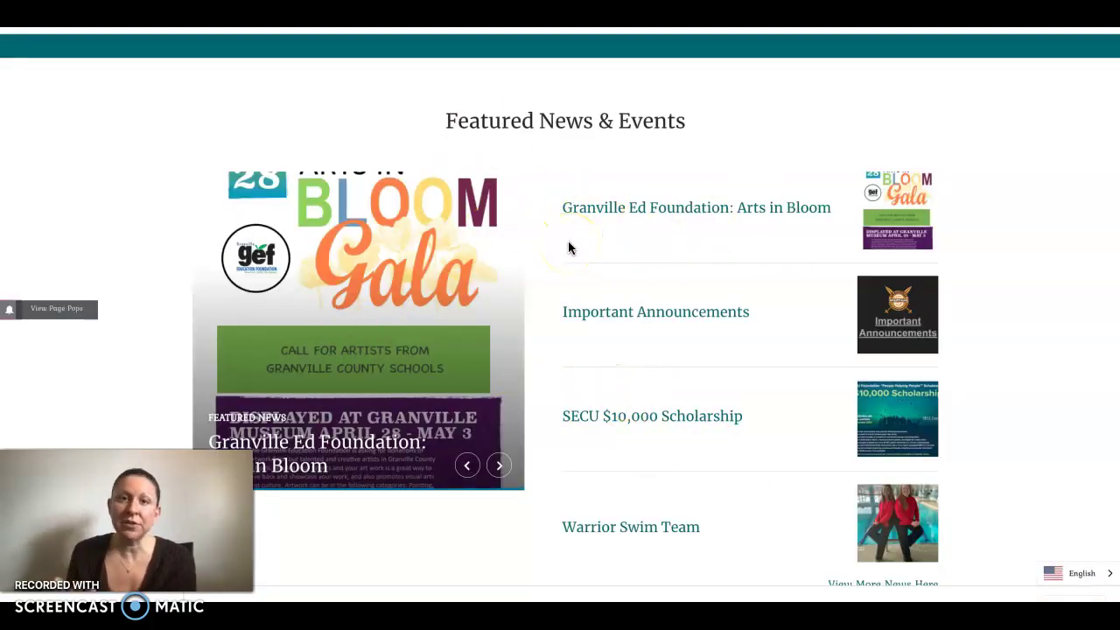
# Switch to the public district website, open its News/Events page and dismiss the public notice.
pyautogui.scroll(10, 568, 247)
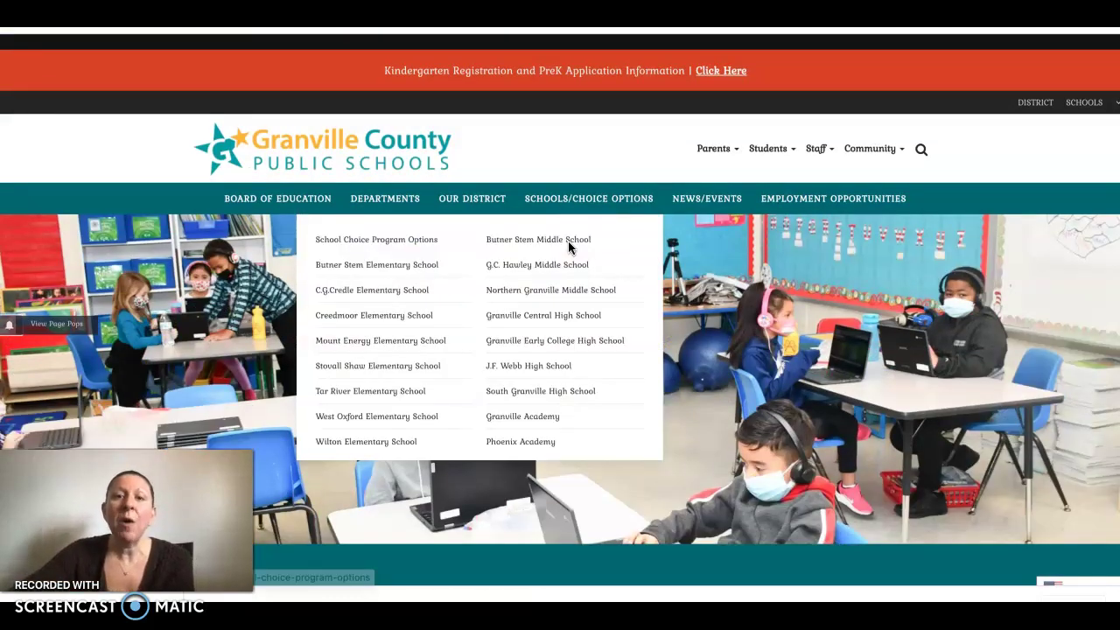
pyautogui.click(708, 184)
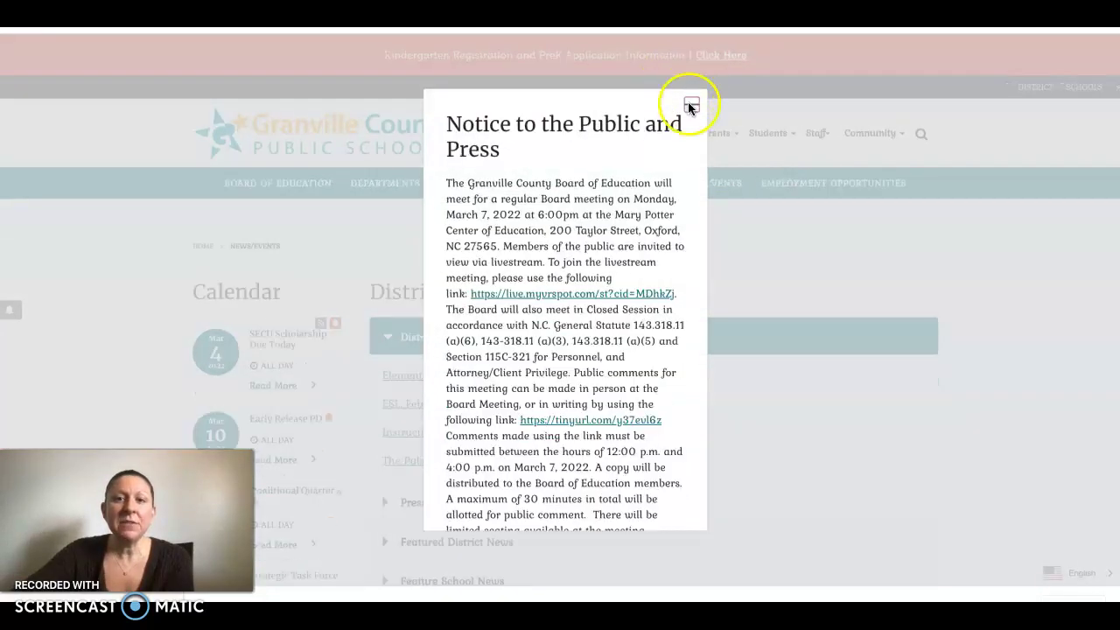
pyautogui.click(689, 103)
# Expand the Featured District News section and check how the Wake Electric Grant post displays on the live page.
pyautogui.scroll(-3, 672, 328)
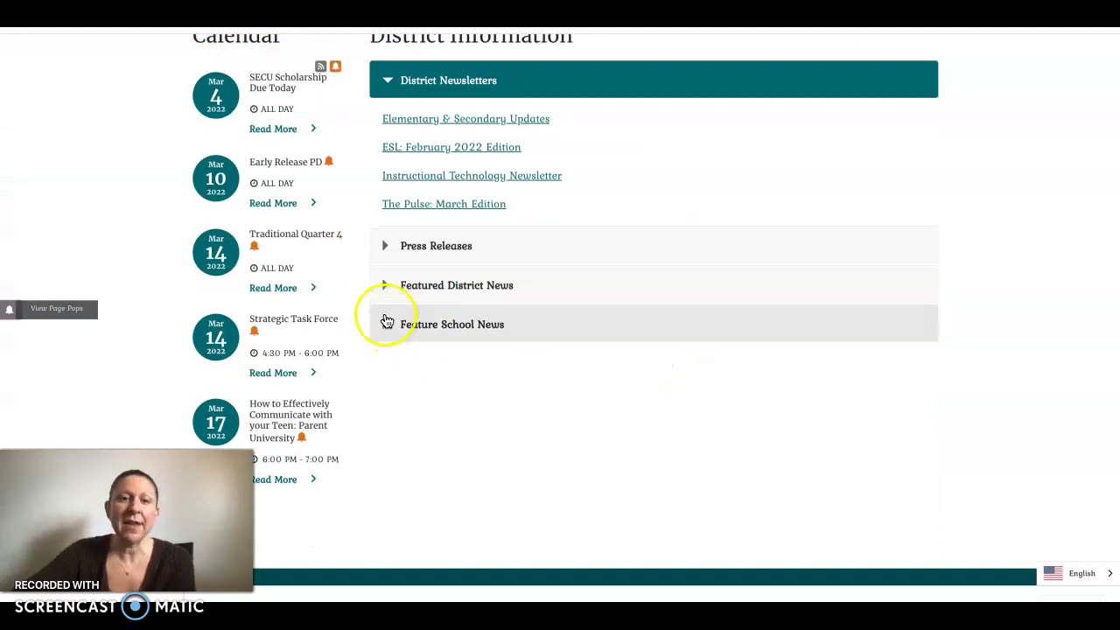
pyautogui.click(387, 289)
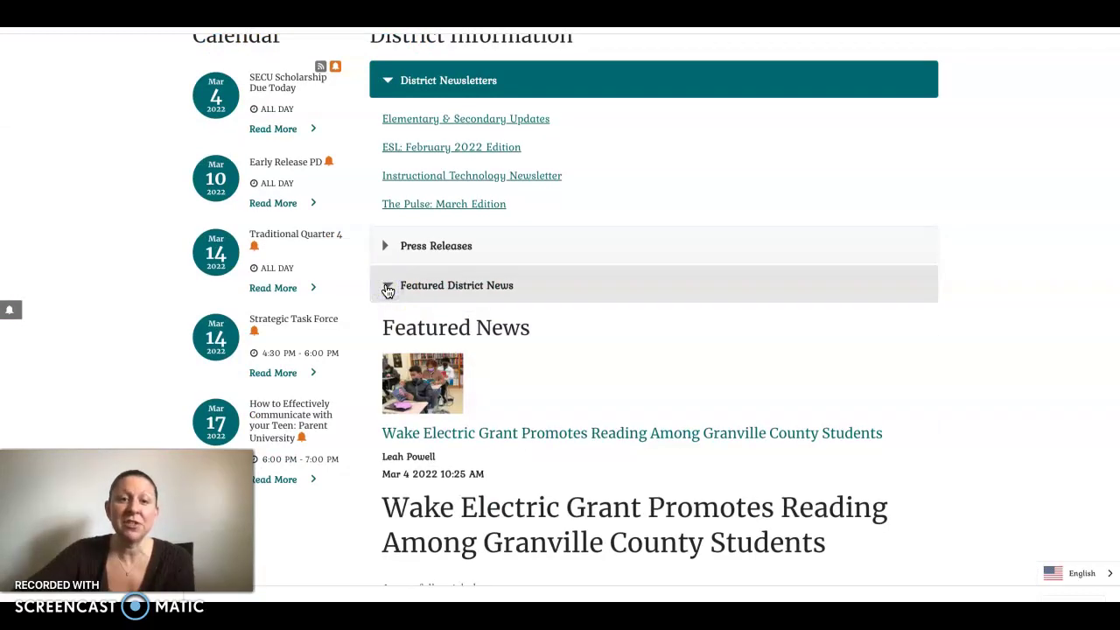
pyautogui.scroll(-1, 527, 426)
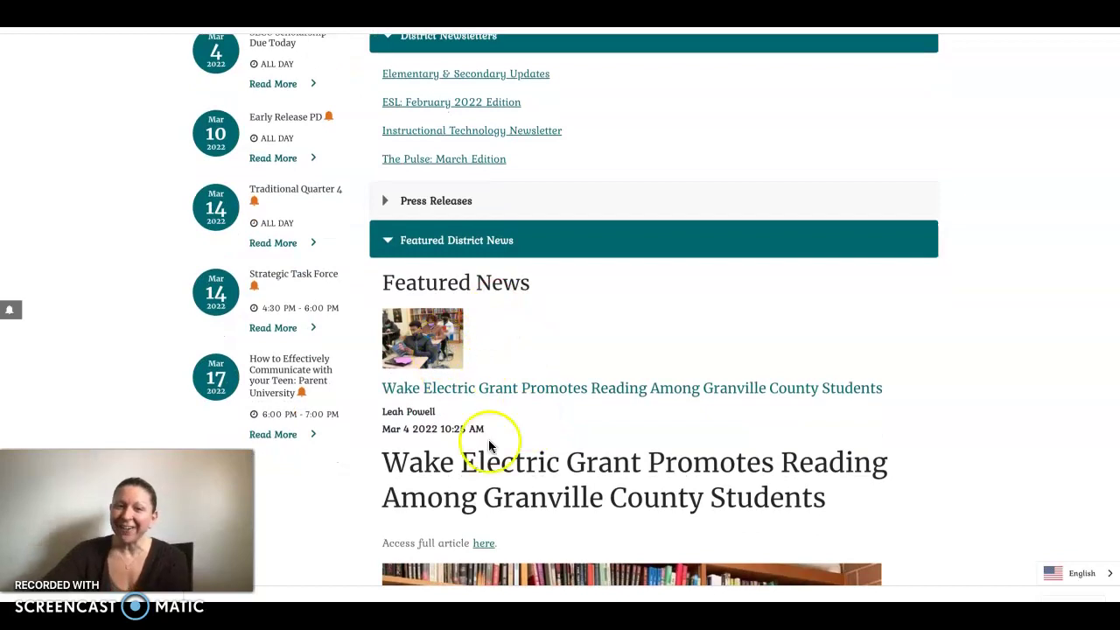
pyautogui.scroll(-3, 487, 445)
pyautogui.scroll(-3, 515, 477)
pyautogui.scroll(5, 516, 475)
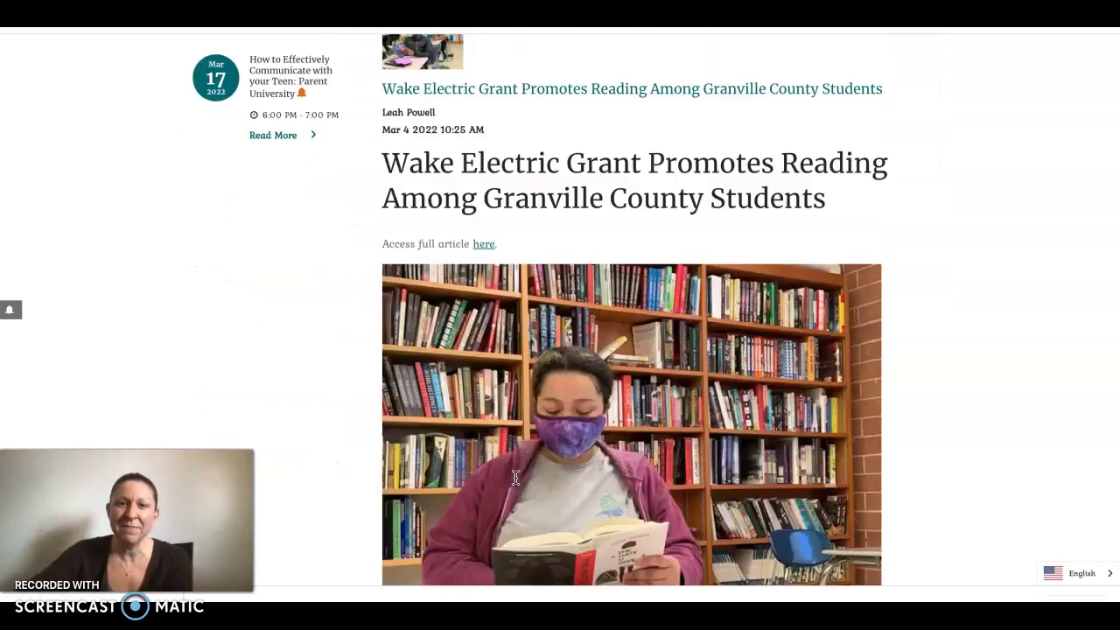
# Collapse the Featured District News section and expand Feature School News.
pyautogui.click(387, 315)
pyautogui.click(388, 218)
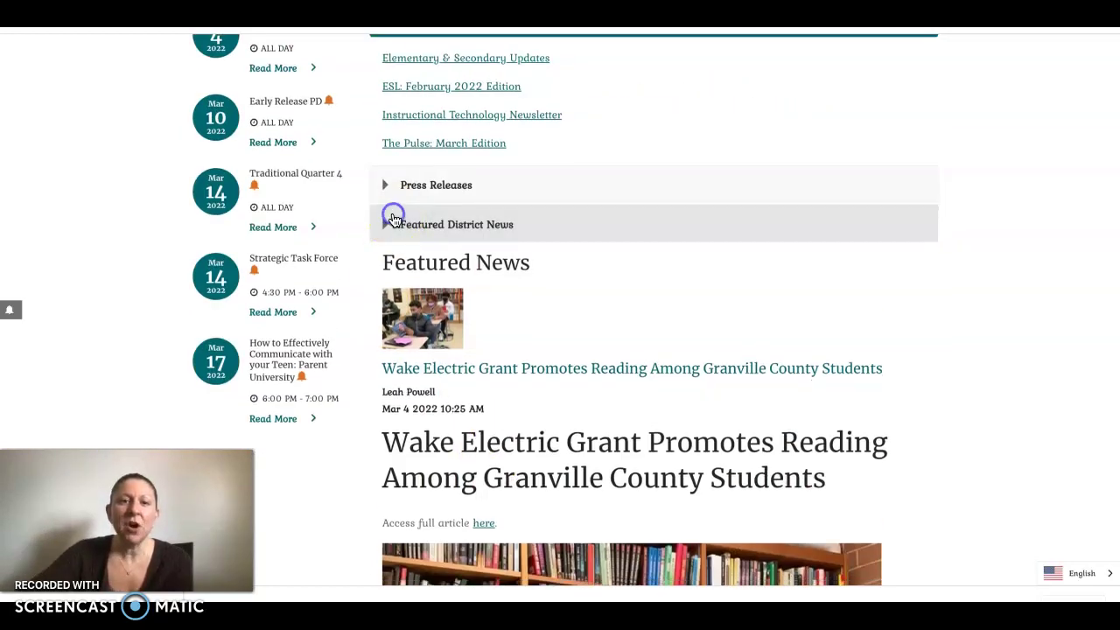
pyautogui.click(387, 260)
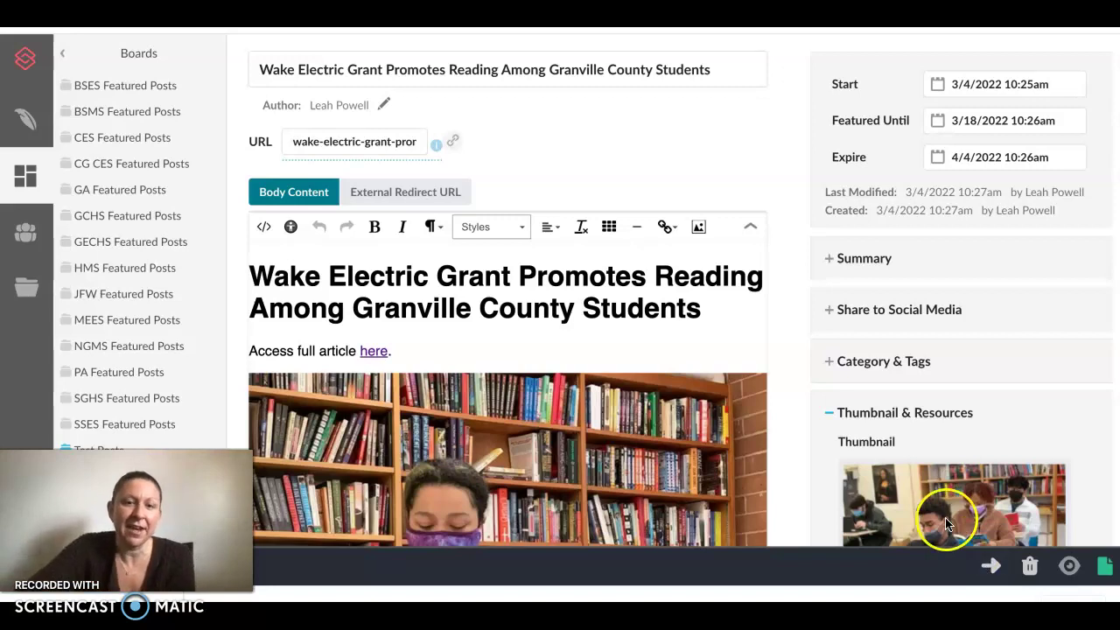
# Return to the Posts module, open its dashboard and review the posts from all boards with their statuses.
pyautogui.click(738, 455)
pyautogui.click(297, 193)
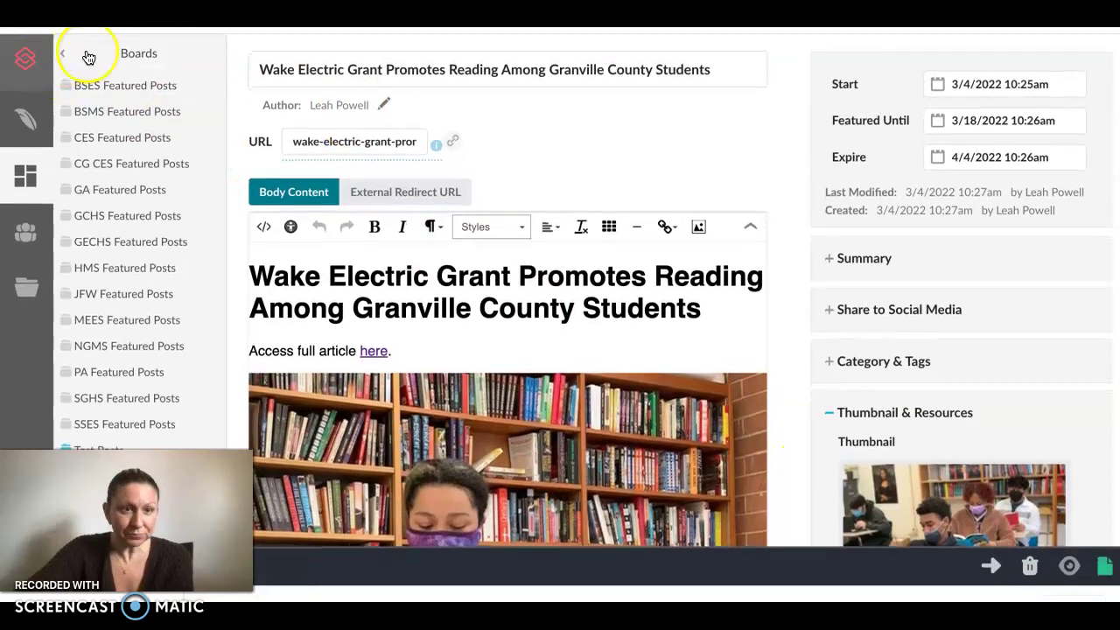
pyautogui.click(66, 58)
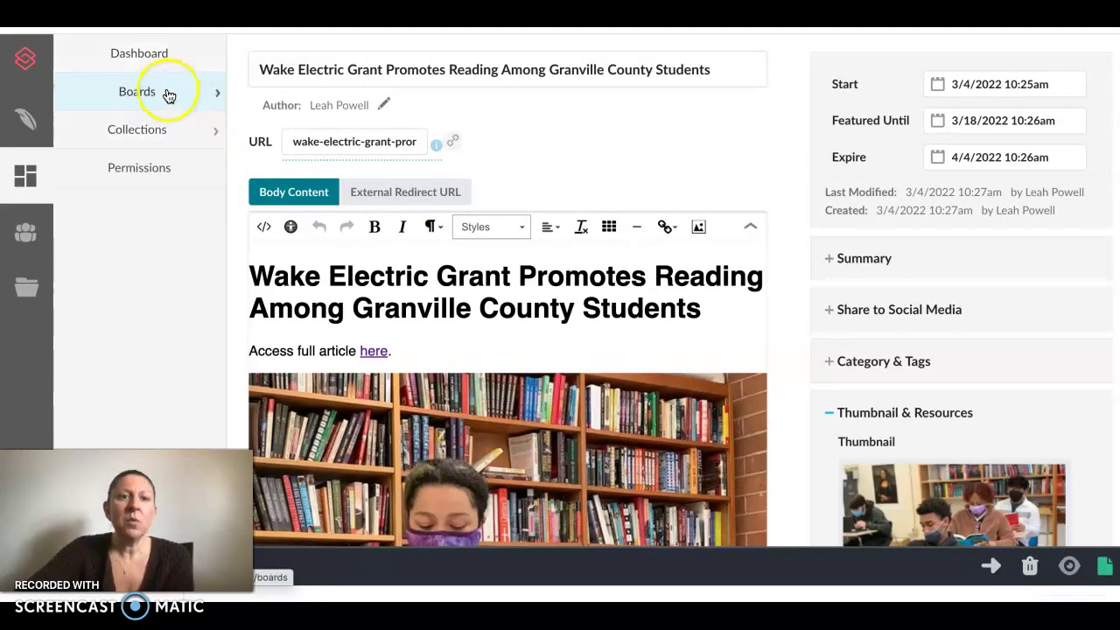
pyautogui.click(152, 58)
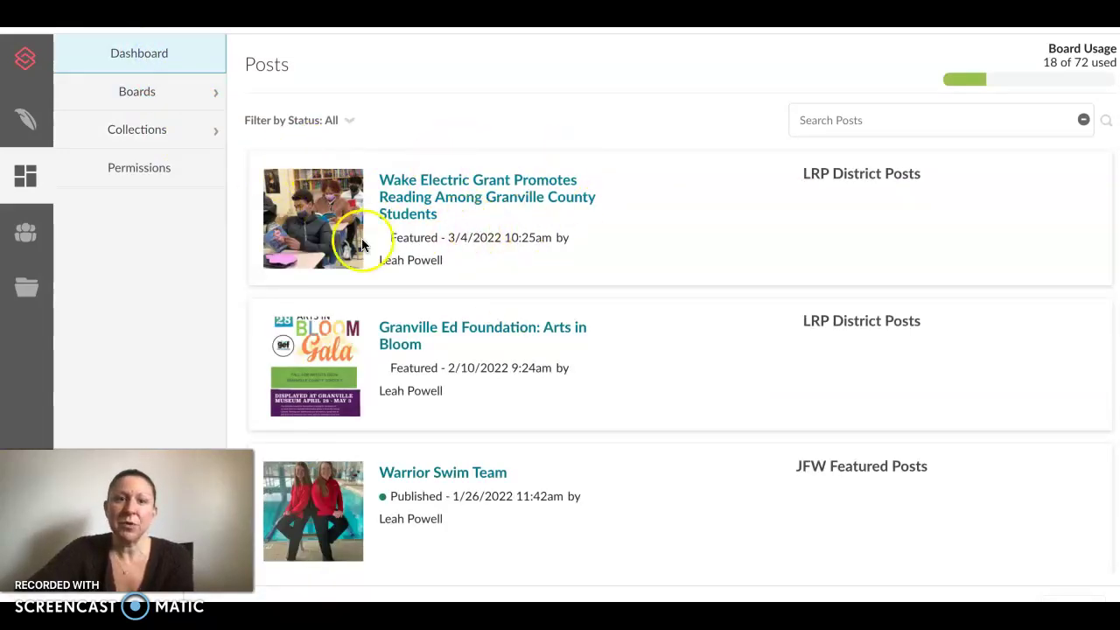
pyautogui.scroll(-8, 506, 237)
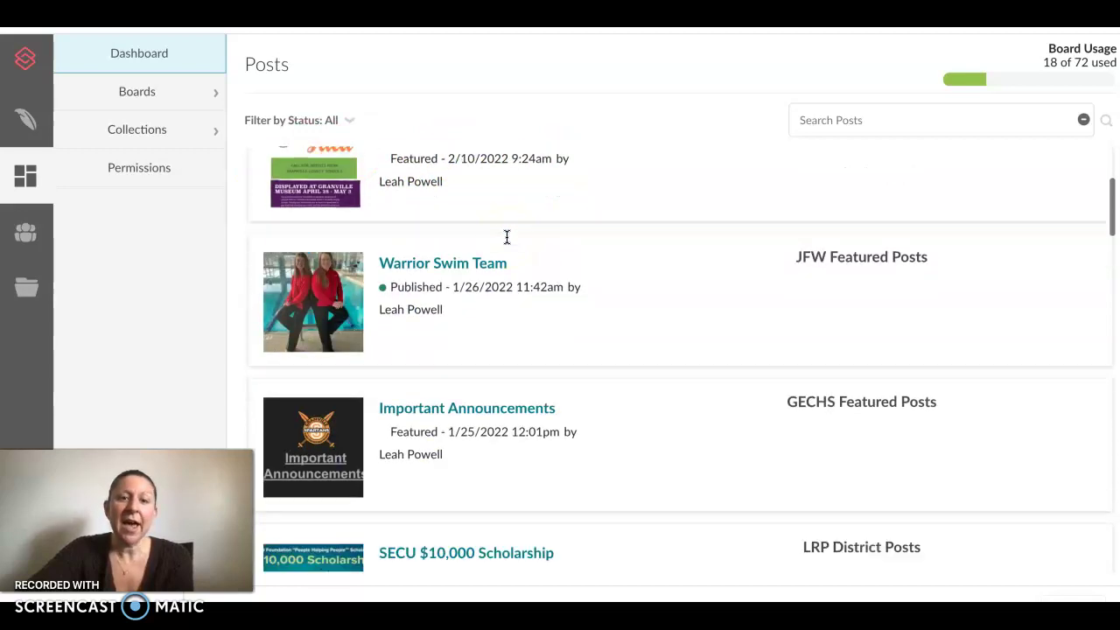
pyautogui.scroll(-1, 507, 237)
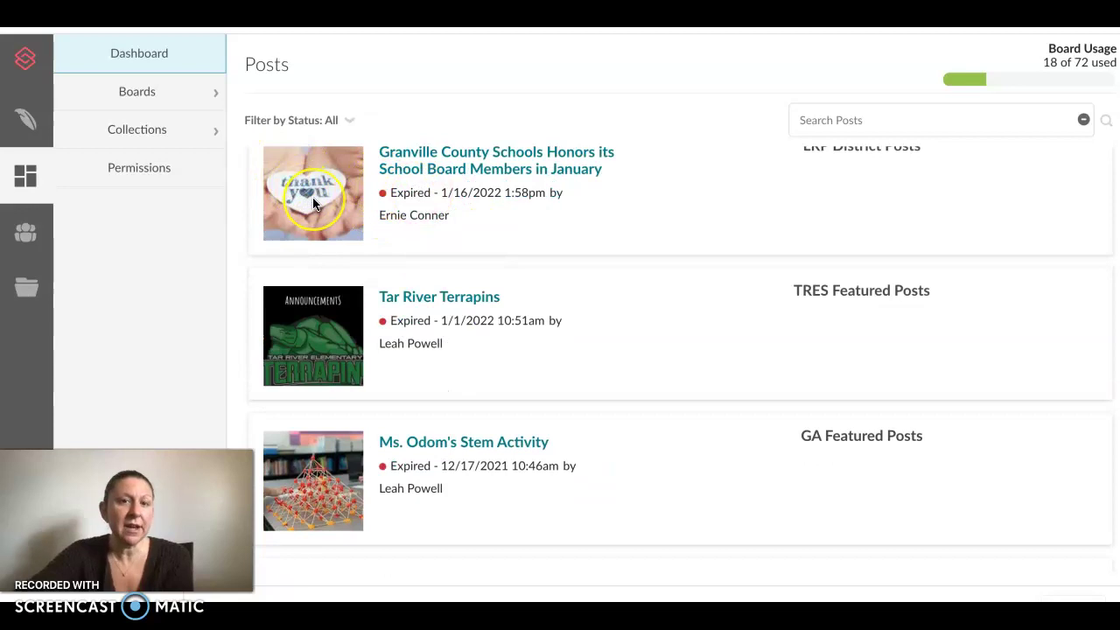
pyautogui.scroll(1, 313, 208)
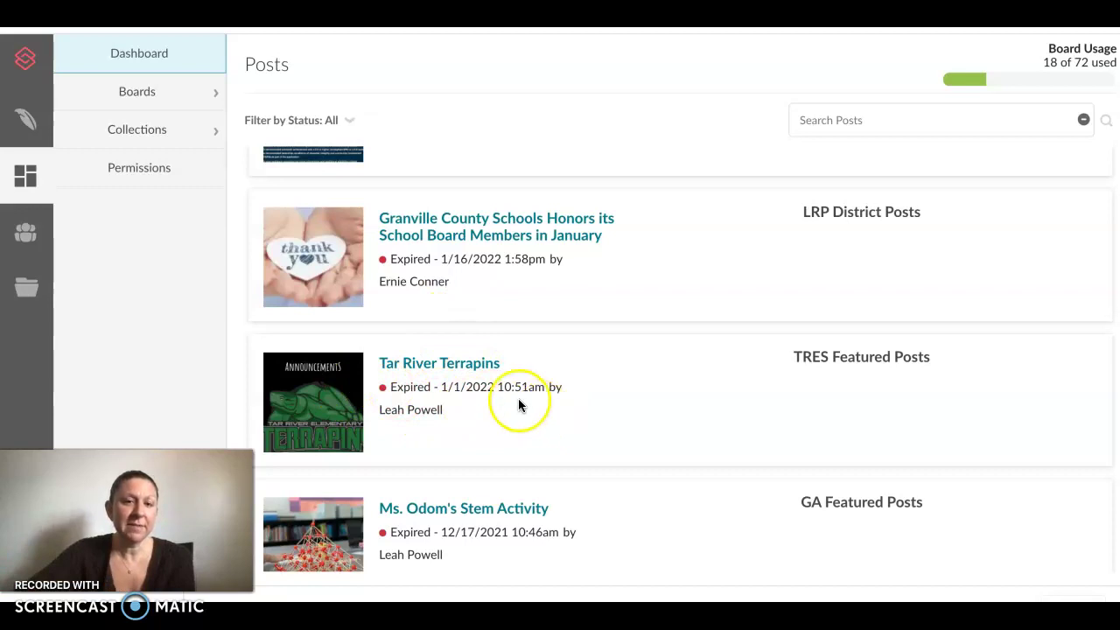
# Open the LRP District Posts board under Test Posts and reopen the Wake Electric Grant post.
pyautogui.click(148, 94)
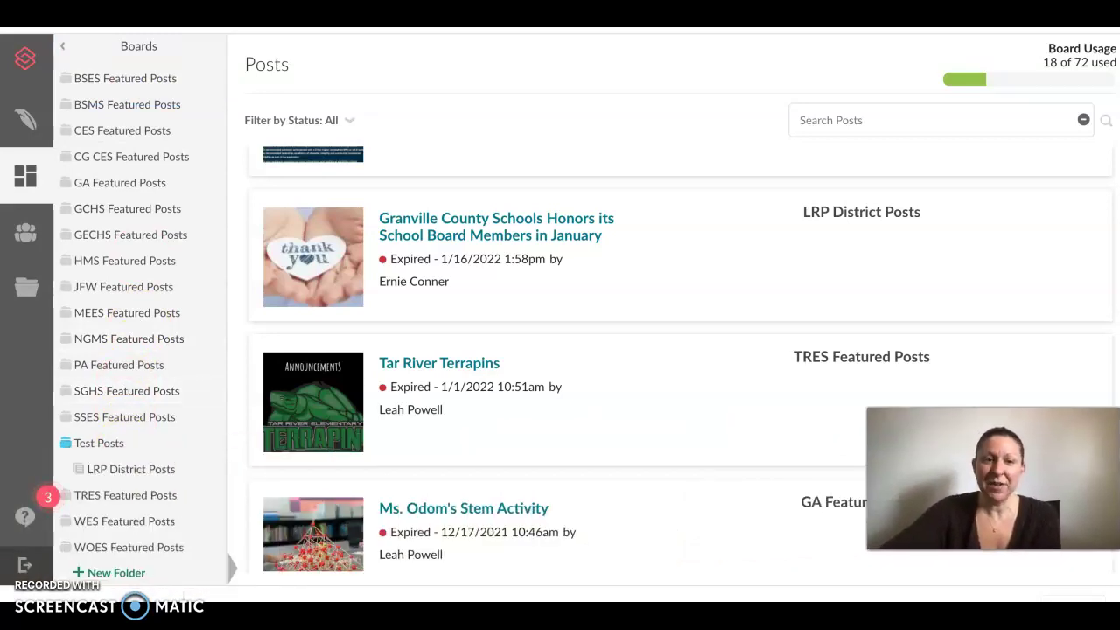
pyautogui.click(127, 468)
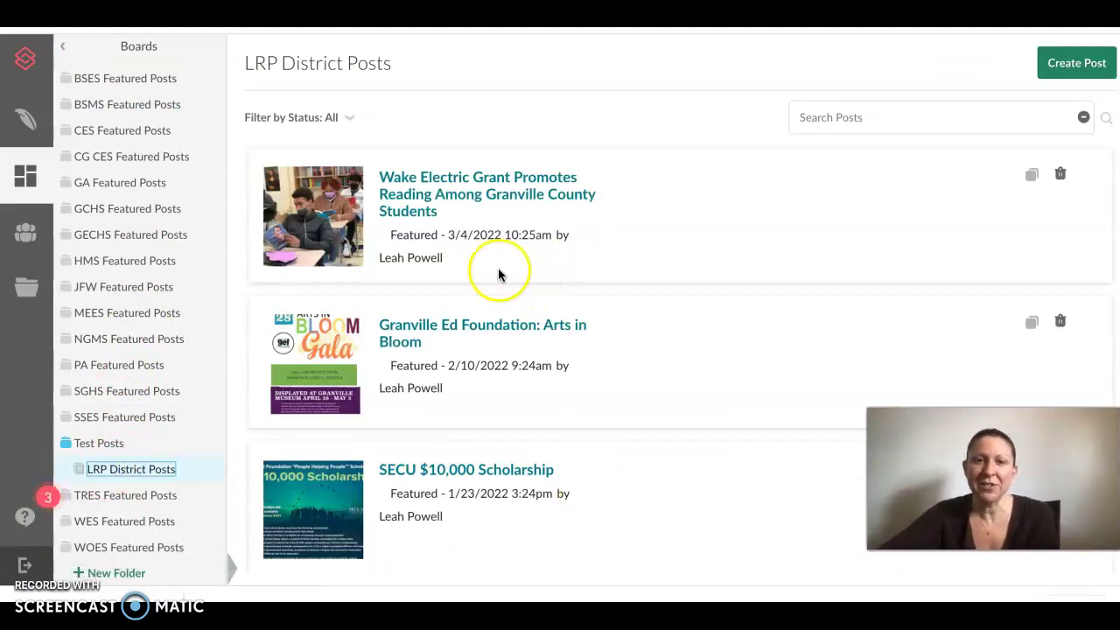
pyautogui.click(440, 184)
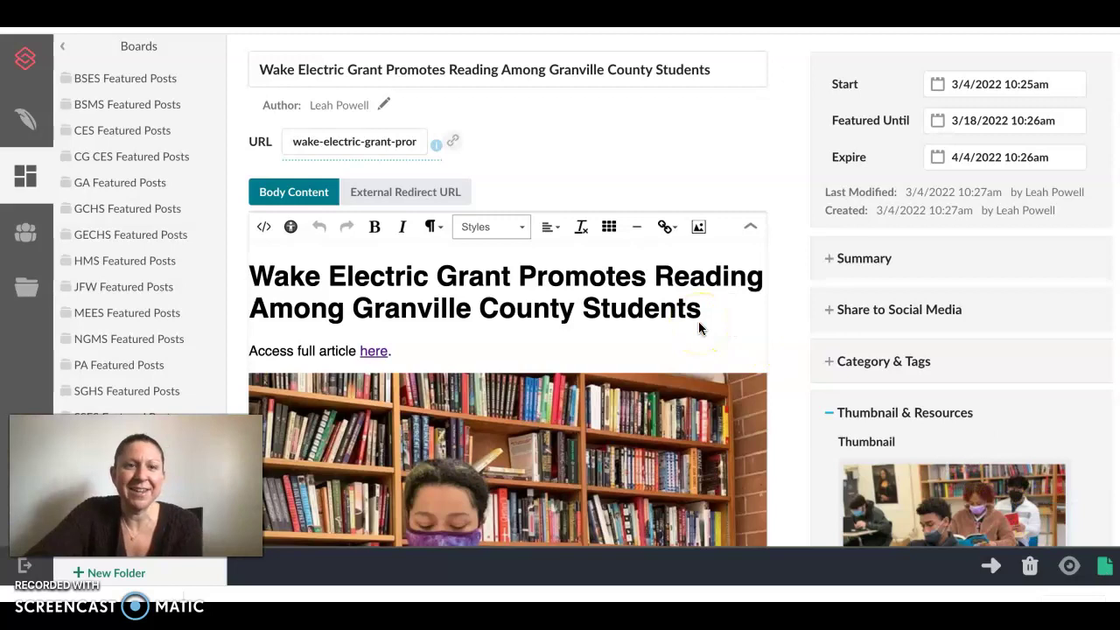
# Switch to the website's page management and back out of the page tree to the list of modules.
pyautogui.click(19, 123)
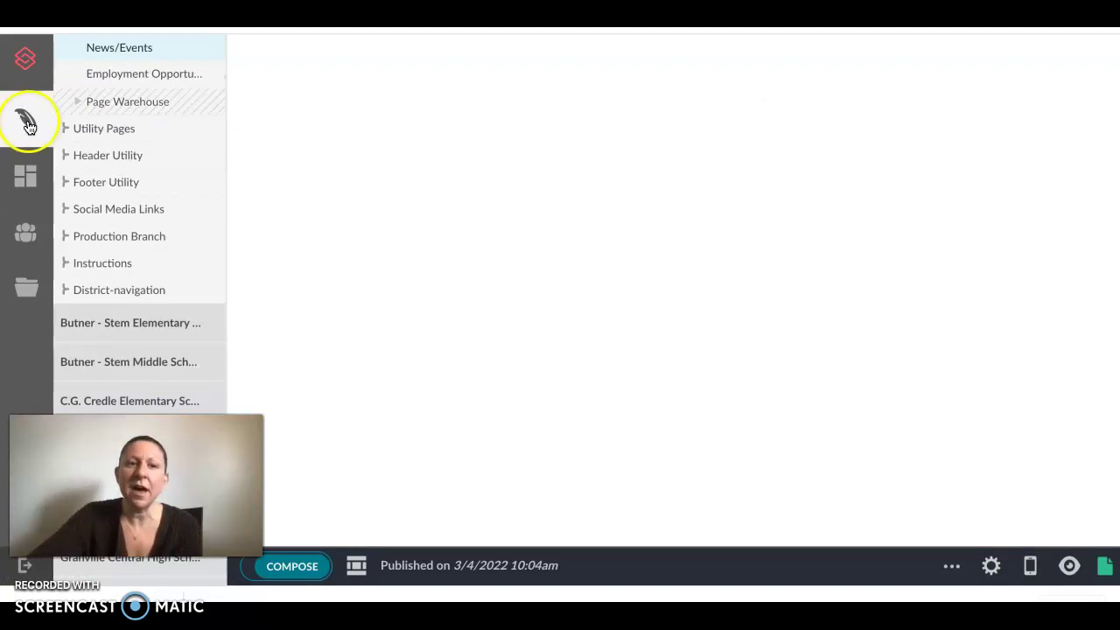
pyautogui.scroll(3, 110, 118)
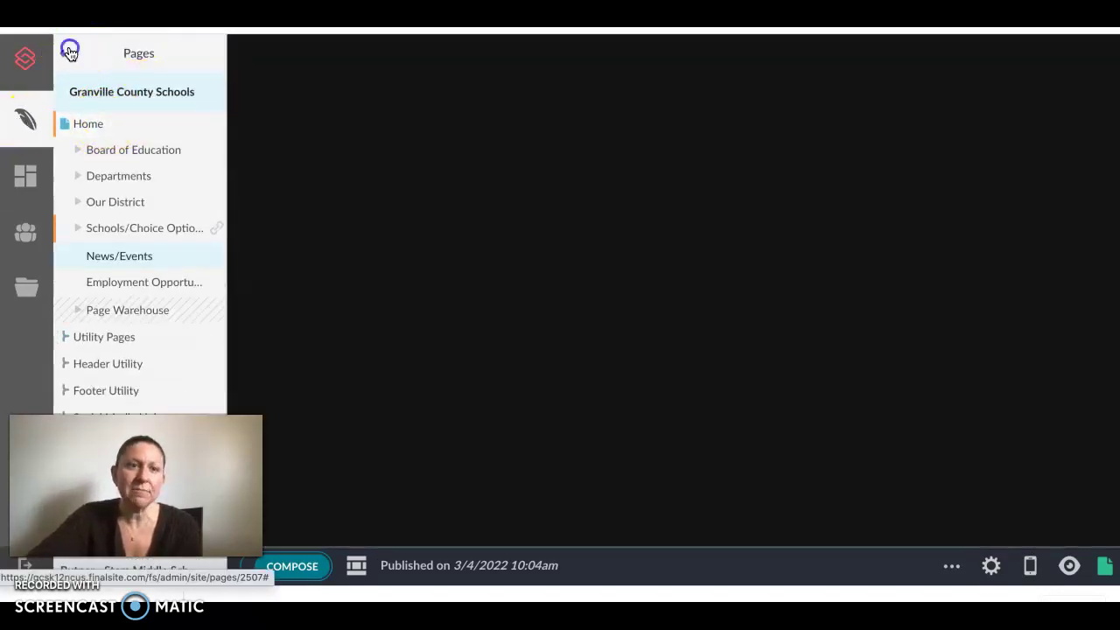
pyautogui.click(63, 54)
pyautogui.moveTo(29, 173)
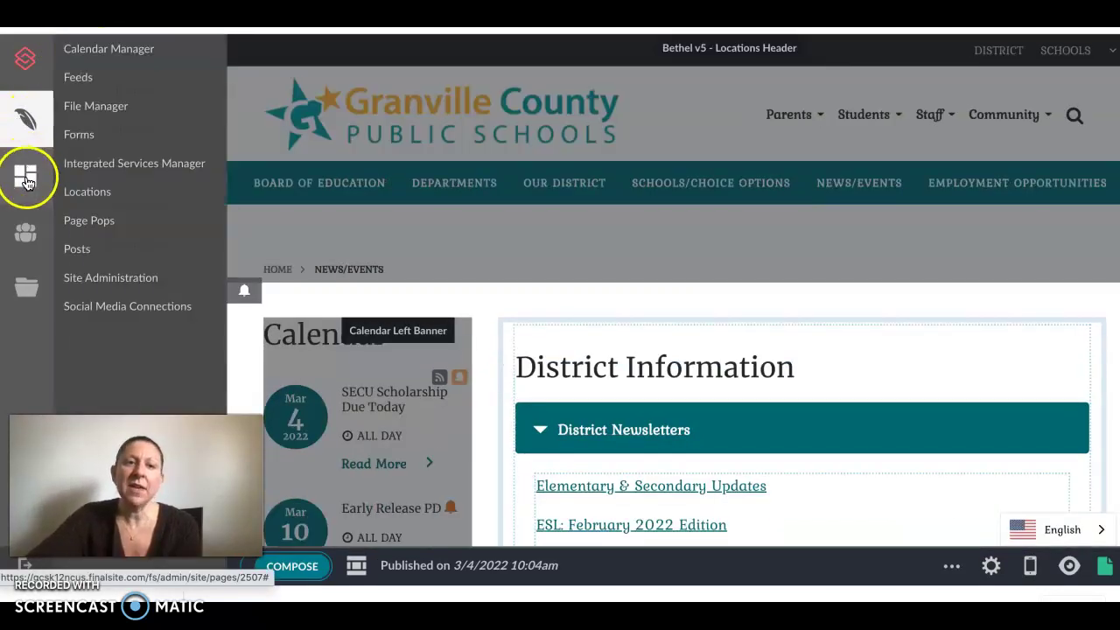